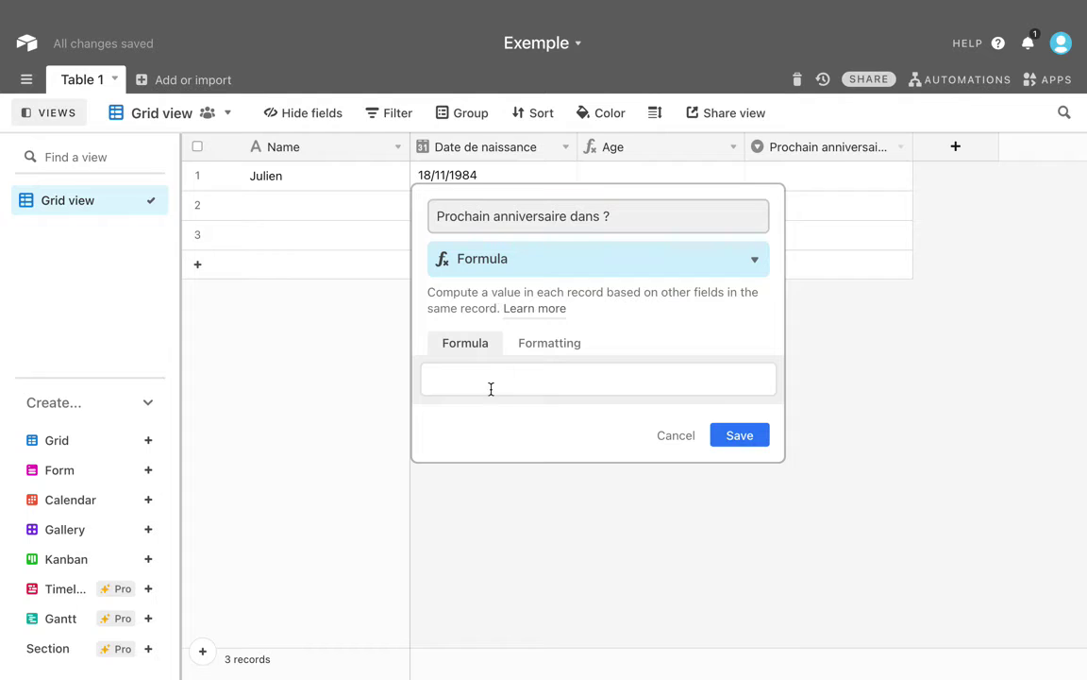
Step: Set the formula of the "Prochain anniversaire dans ?" field to an empty string "" and save the field
type("\"\"")
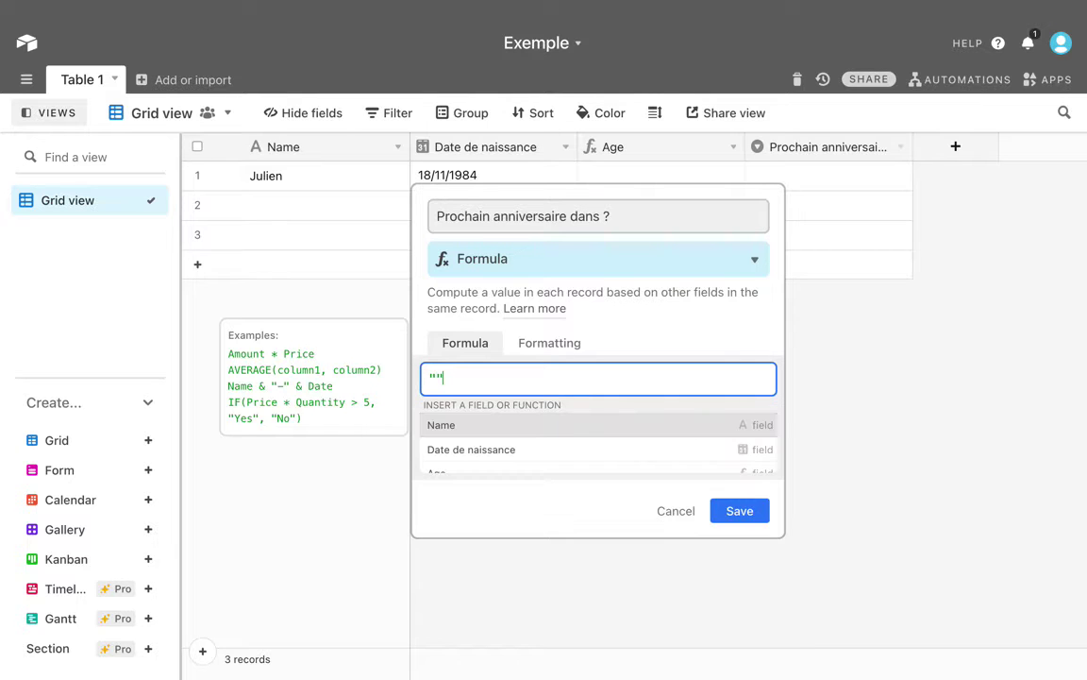
left_click(735, 510)
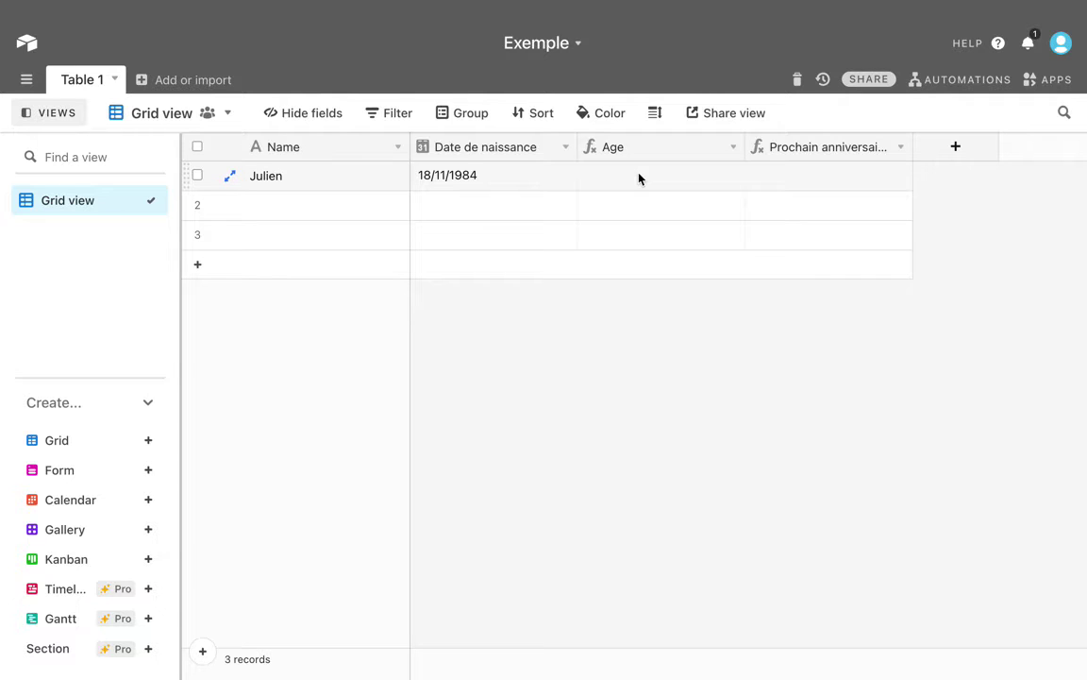
Step: Set the Age field's formula to TONOW({Date de naissance}) and save it
left_click(638, 179)
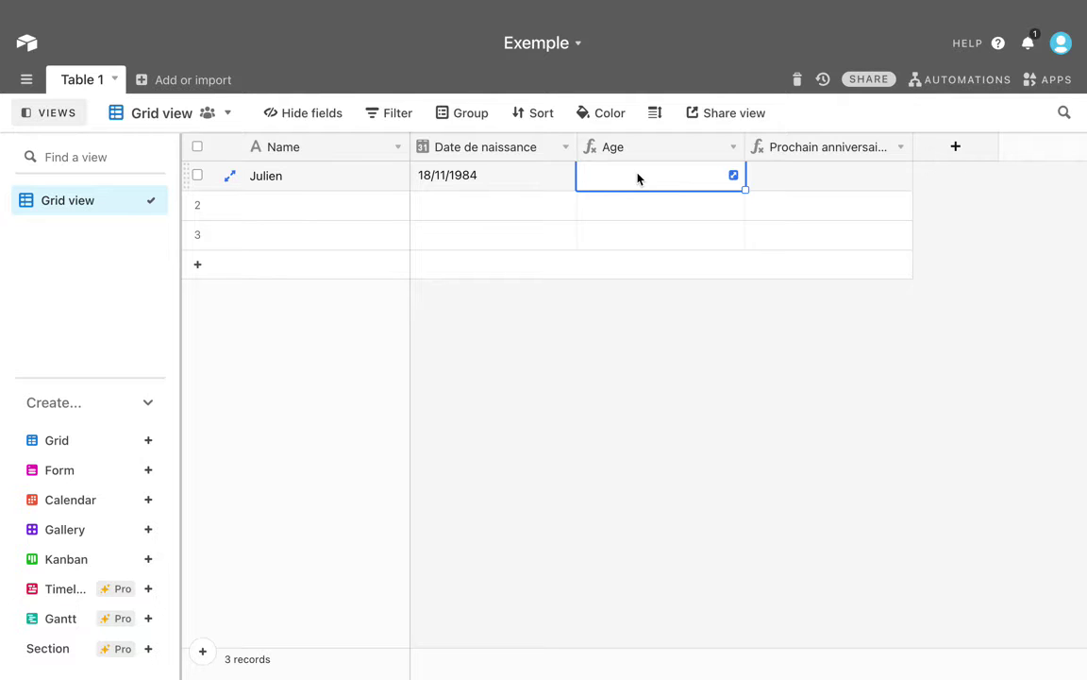
left_click(733, 147)
left_click(658, 178)
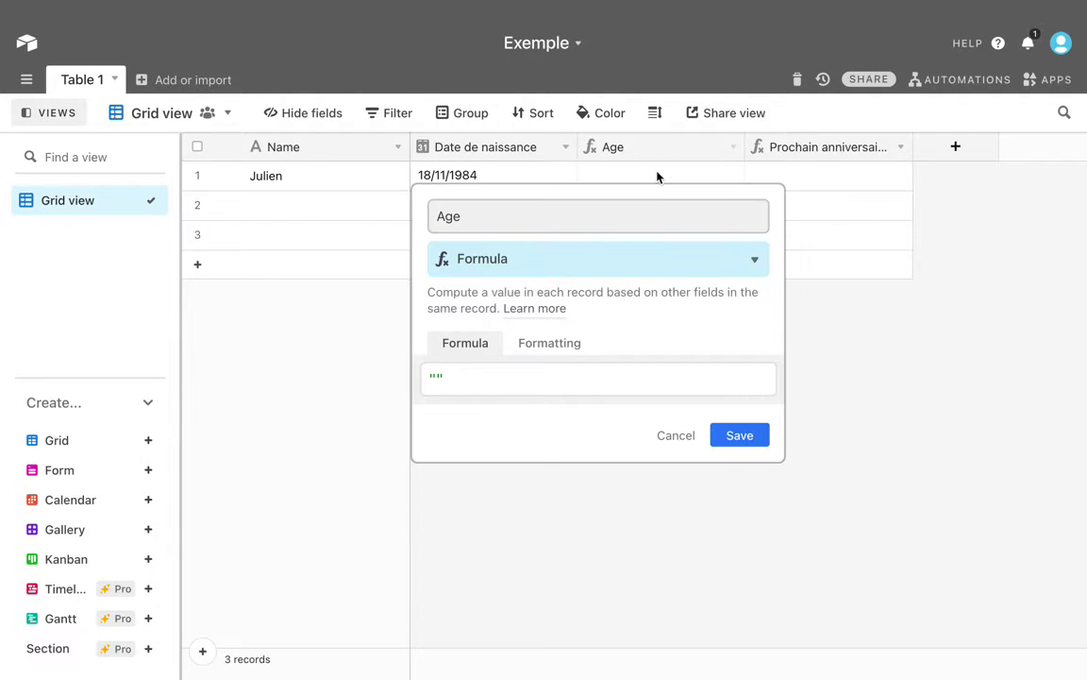
left_click(444, 378)
type("To")
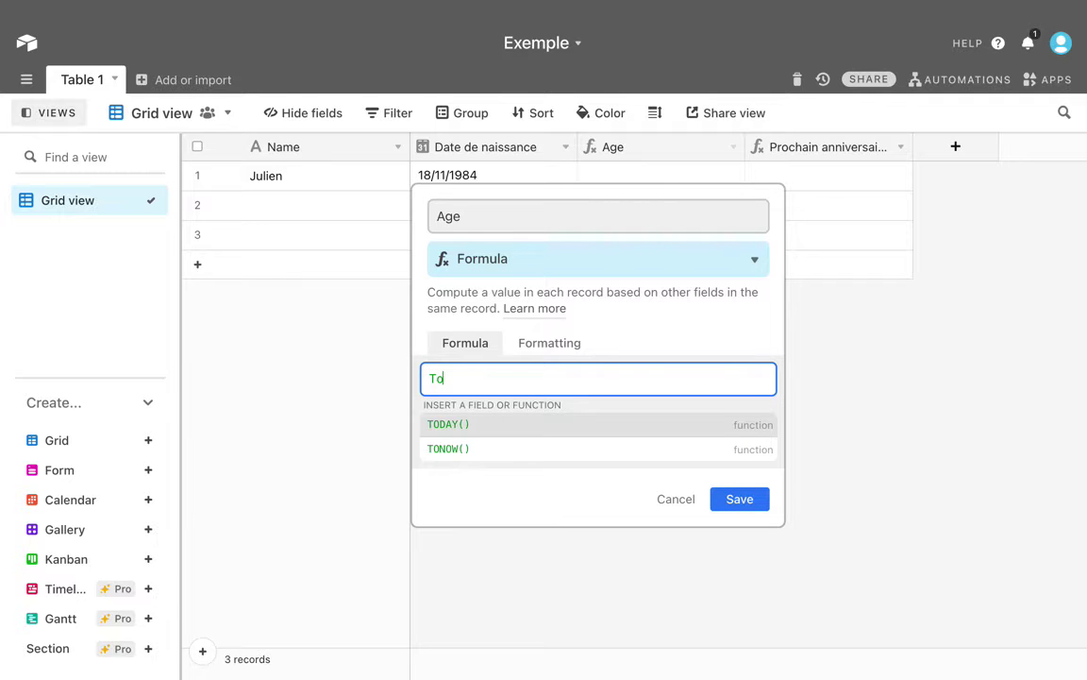
left_click(439, 450)
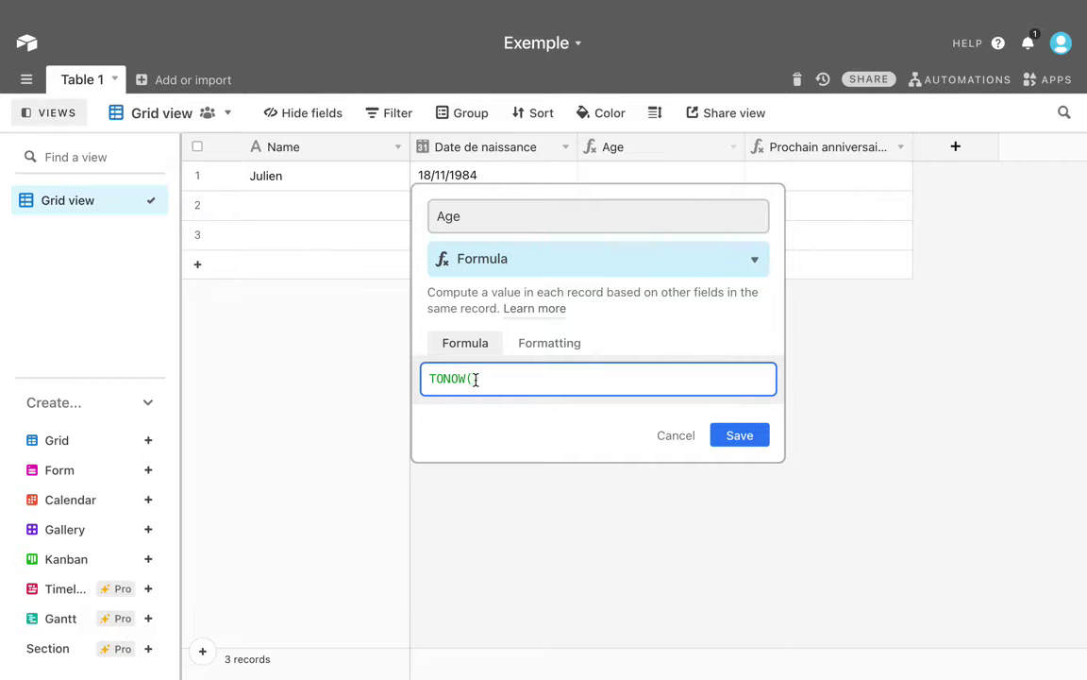
type("Date")
left_click(440, 427)
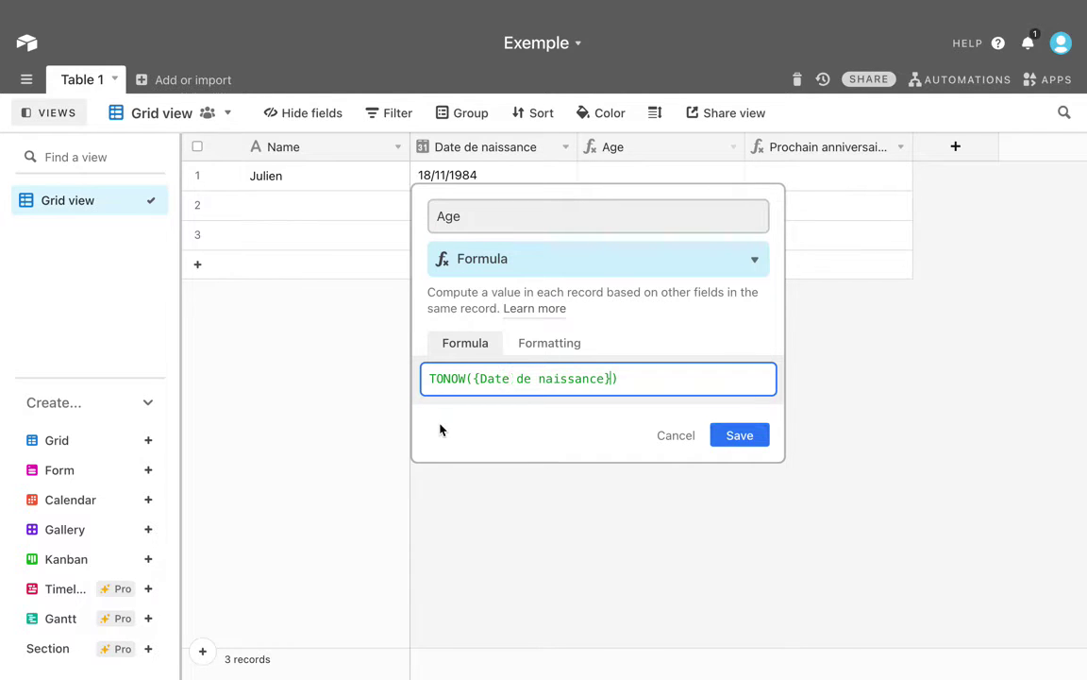
left_click(736, 435)
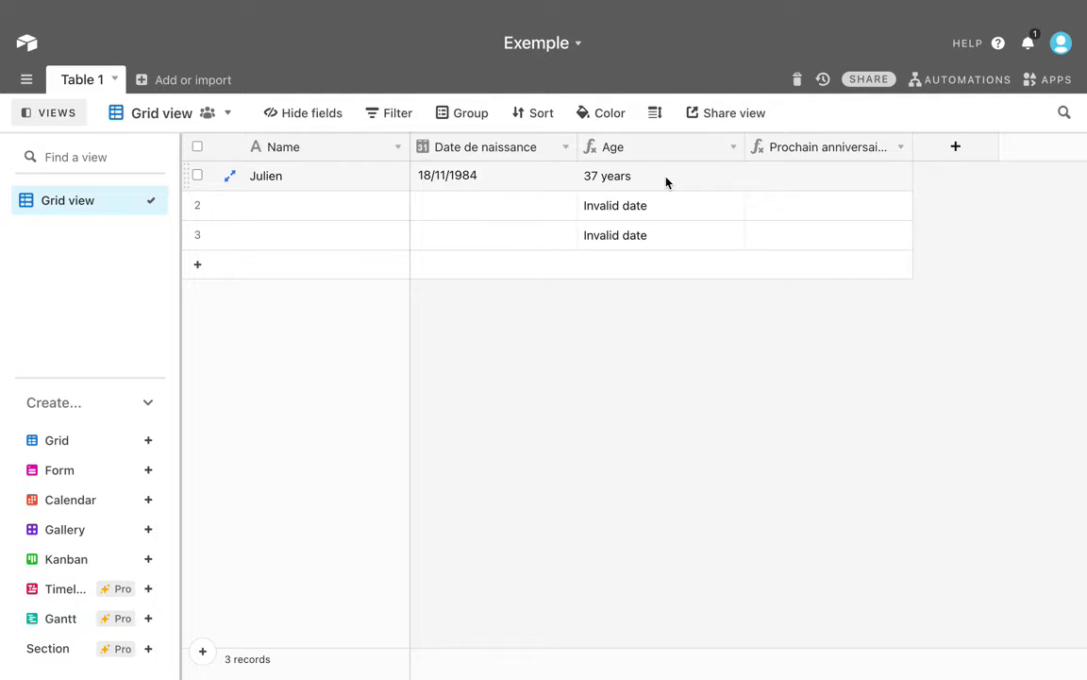
Step: Replace the Age field's formula with DATETIME_DIFF(TODAY())
left_click(734, 148)
left_click(664, 179)
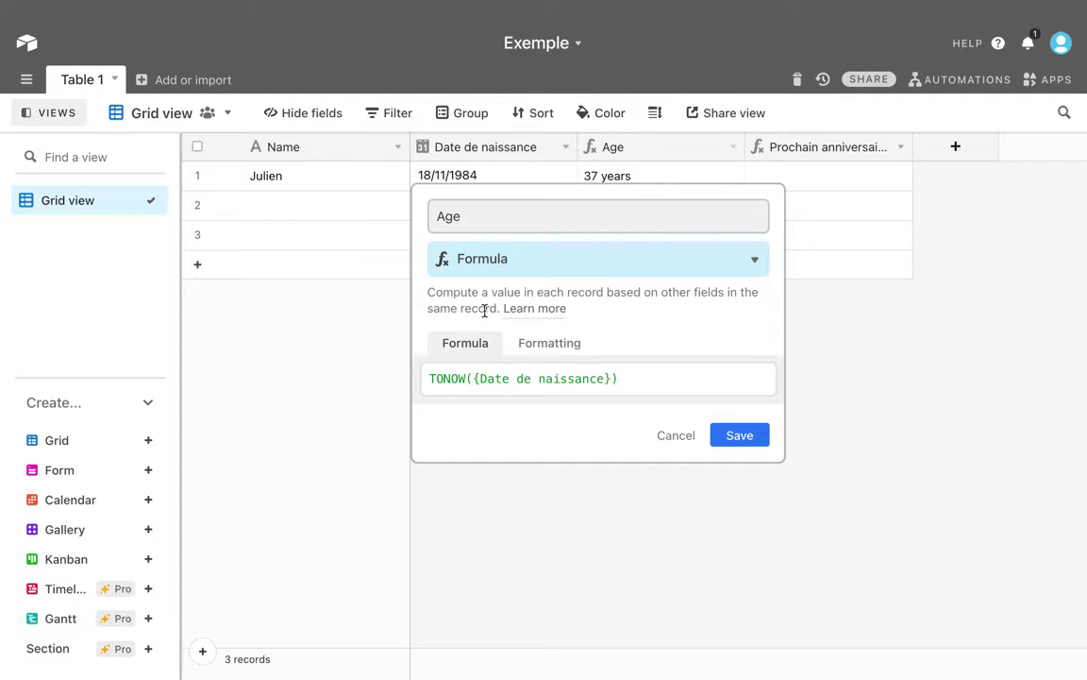
left_click_drag(621, 378, 425, 375)
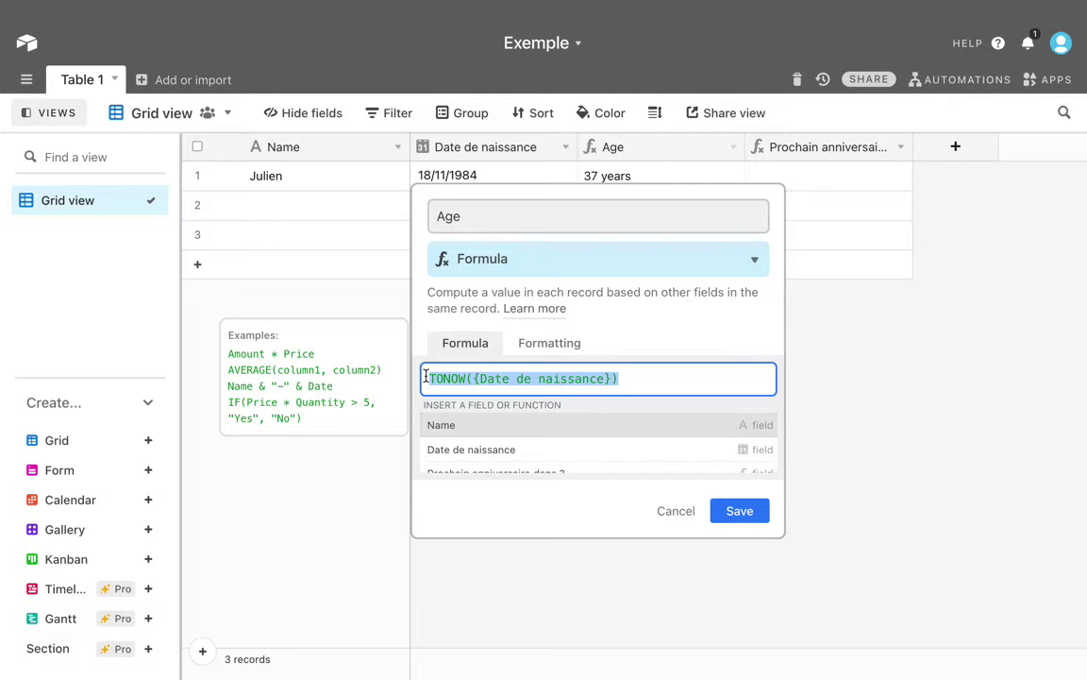
type("DATE")
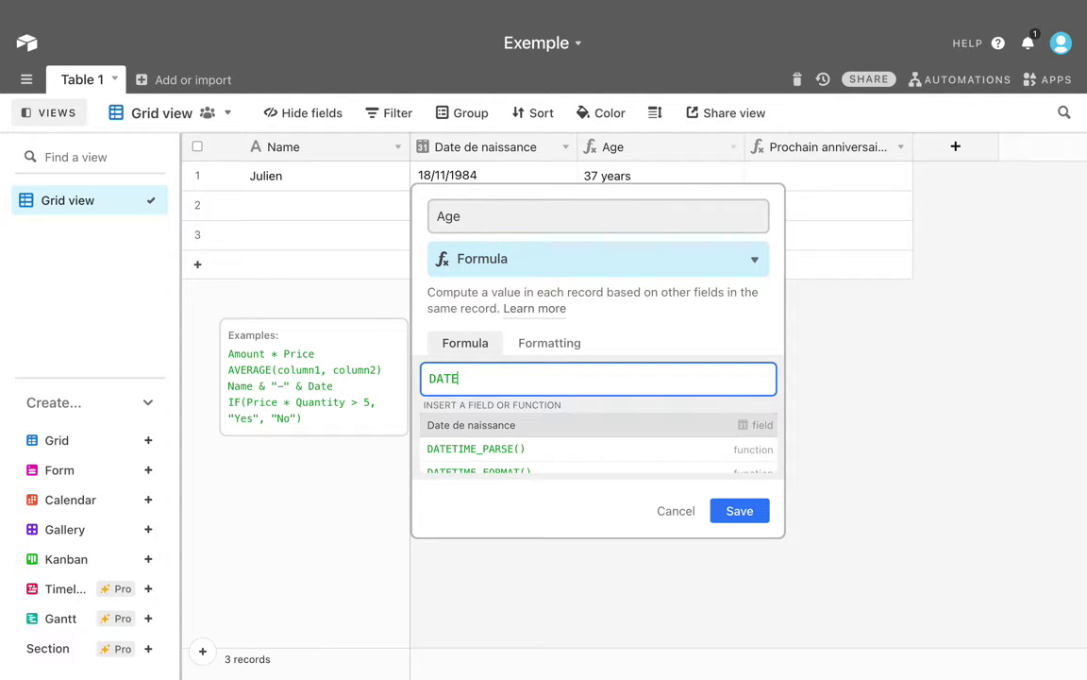
scroll(454, 454, "down", 2)
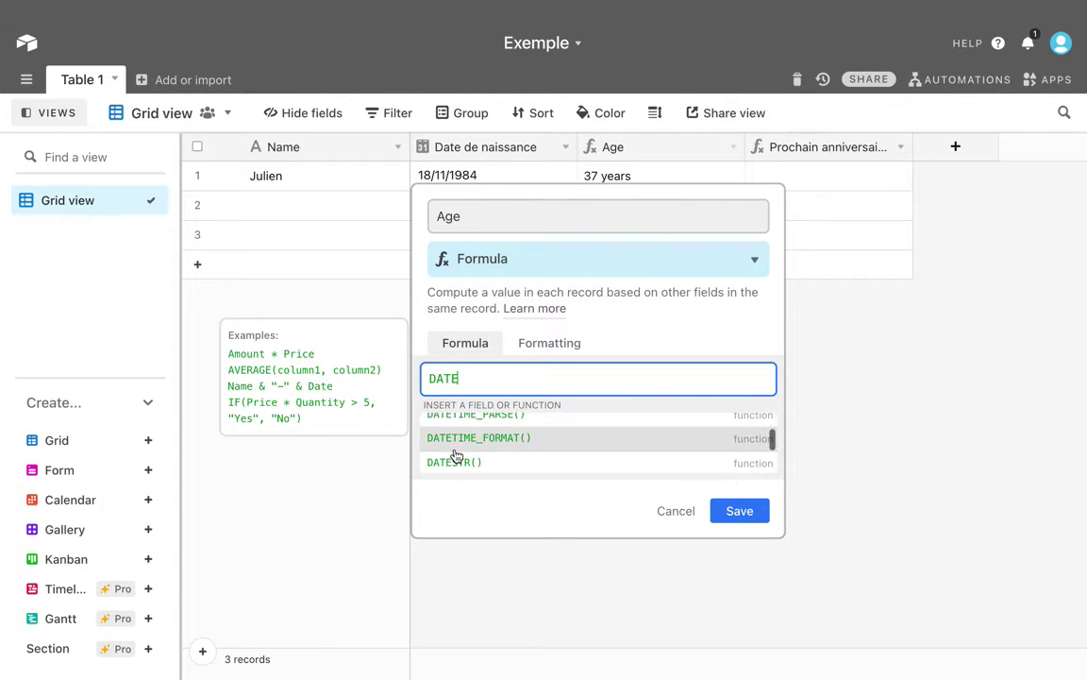
scroll(457, 451, "up", 2)
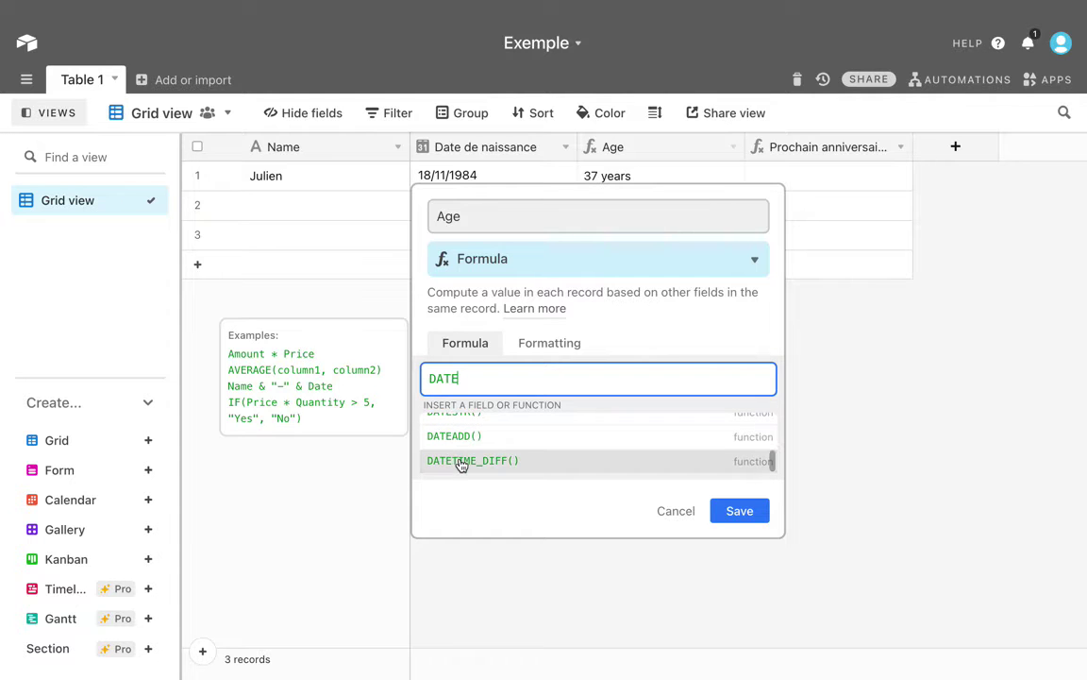
left_click(461, 462)
type("TODA")
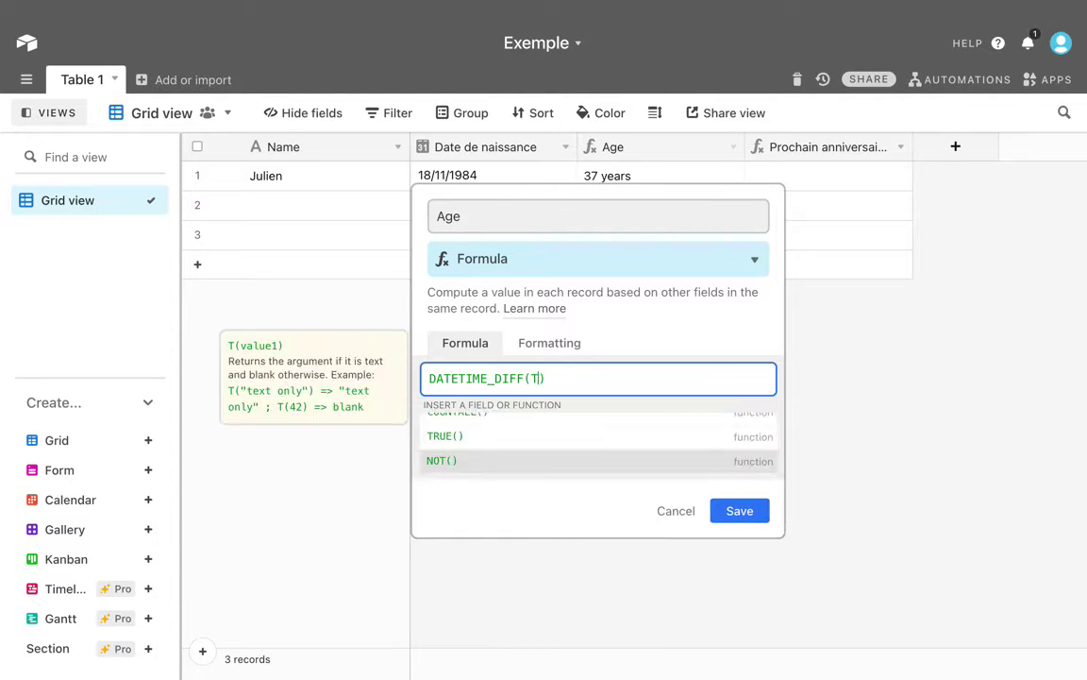
left_click(440, 426)
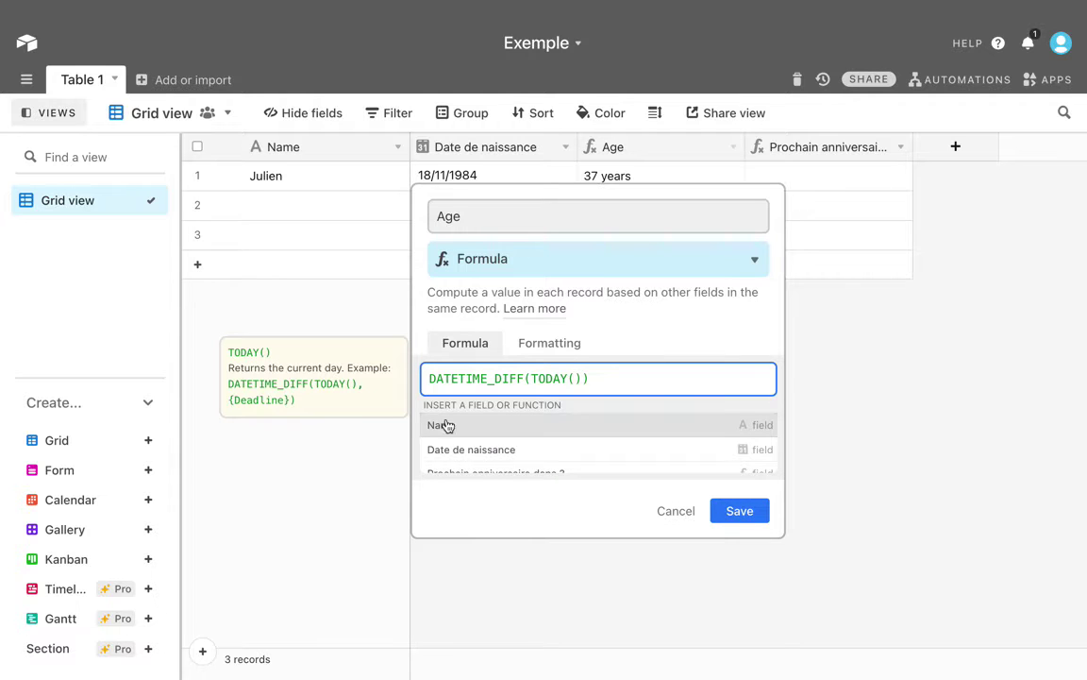
Step: Complete the Age formula as DATETIME_DIFF(TODAY(),{Date de naissance},"years") and save the field
left_click(582, 378)
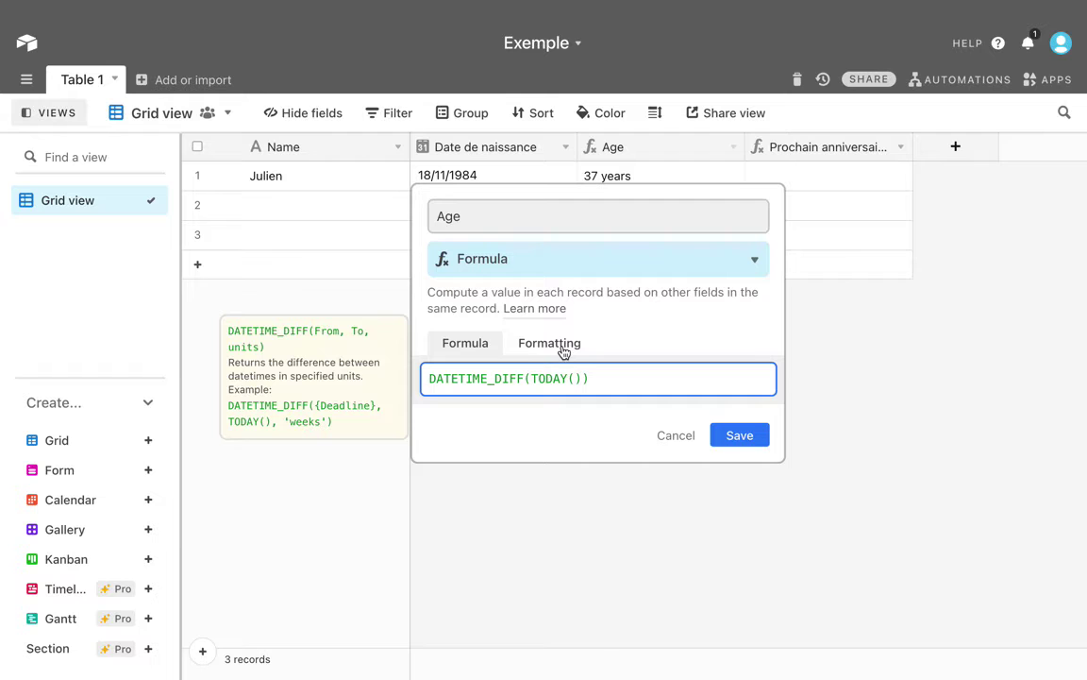
type(",\"")
key("BackSpace")
type("Da")
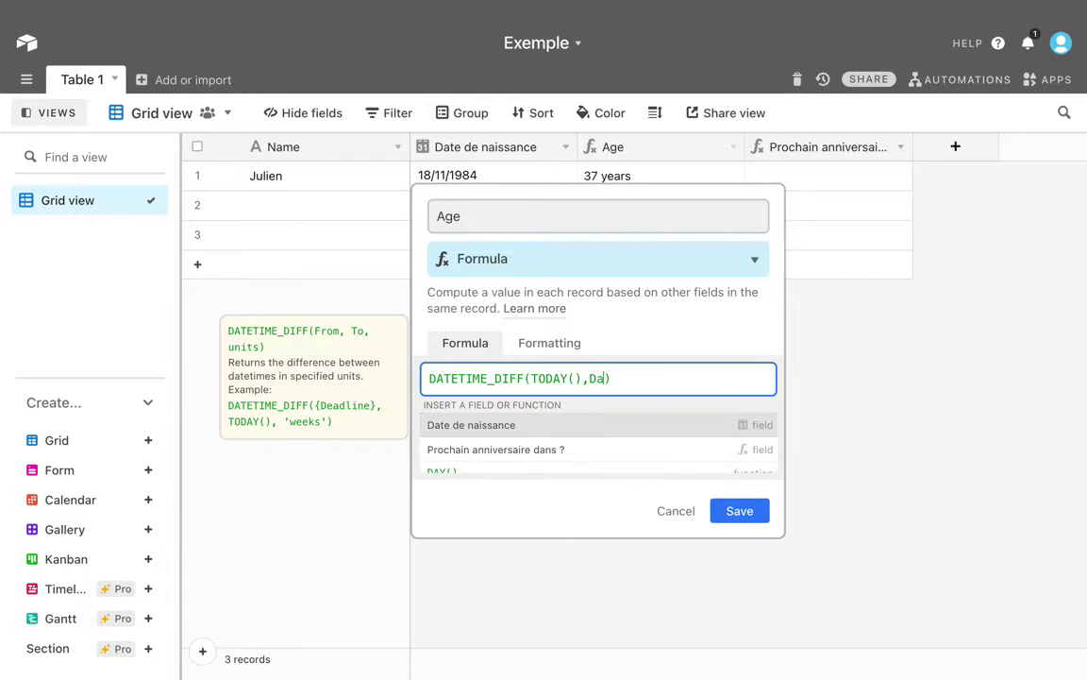
left_click(510, 427)
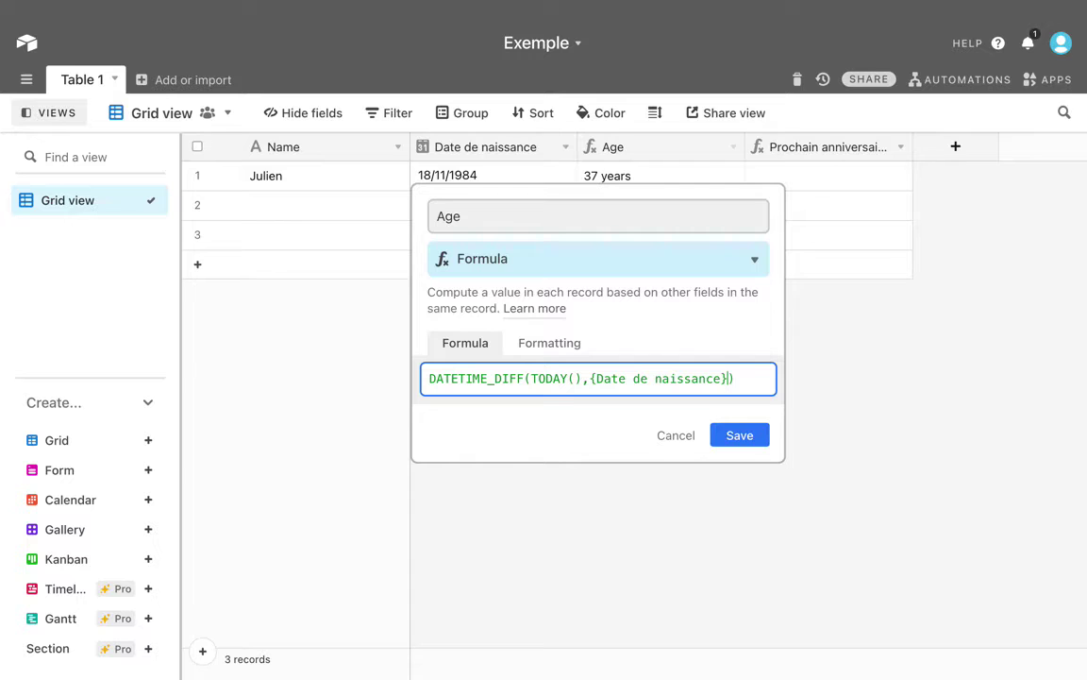
type(",\"")
type("year")
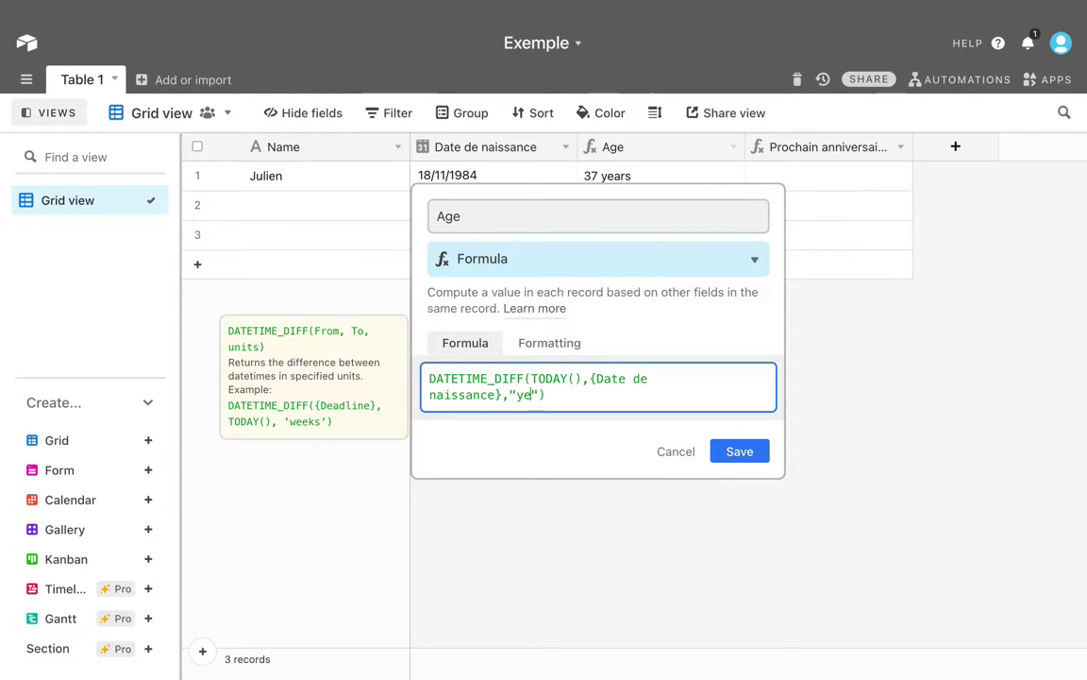
type("s")
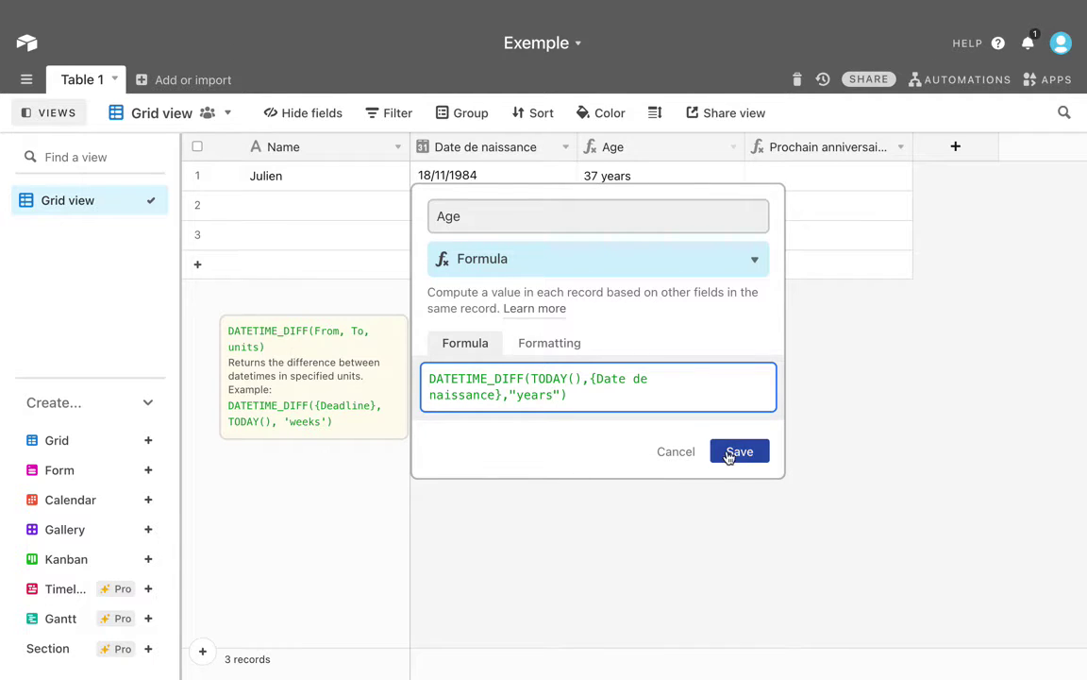
left_click(739, 451)
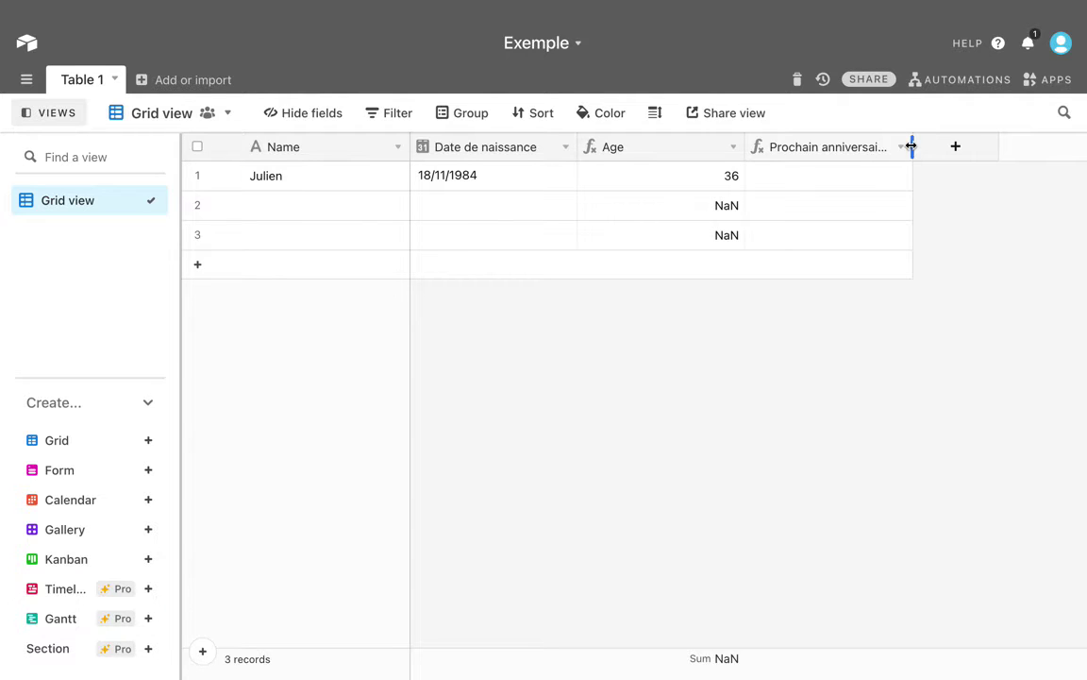
Step: Widen the "Prochain anniversaire dans ?" column to fit its name, and start a new Formula field named "Date D'anniversaire de l'année"
left_click_drag(952, 146, 989, 146)
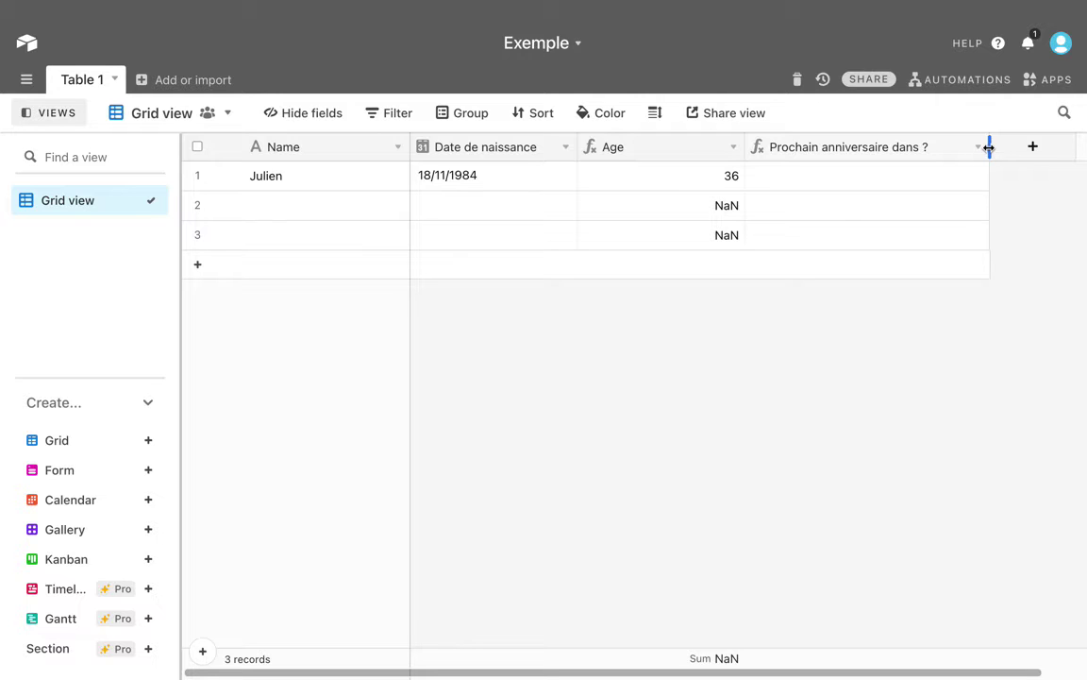
scroll(874, 177, "right", 2)
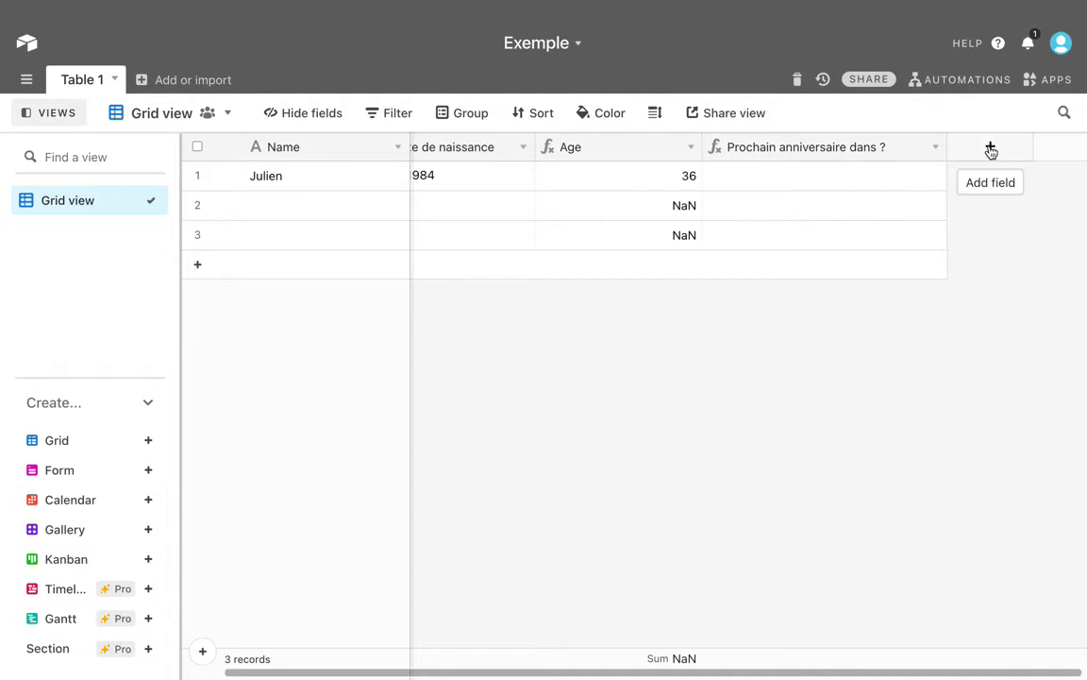
scroll(991, 195, "right", 1)
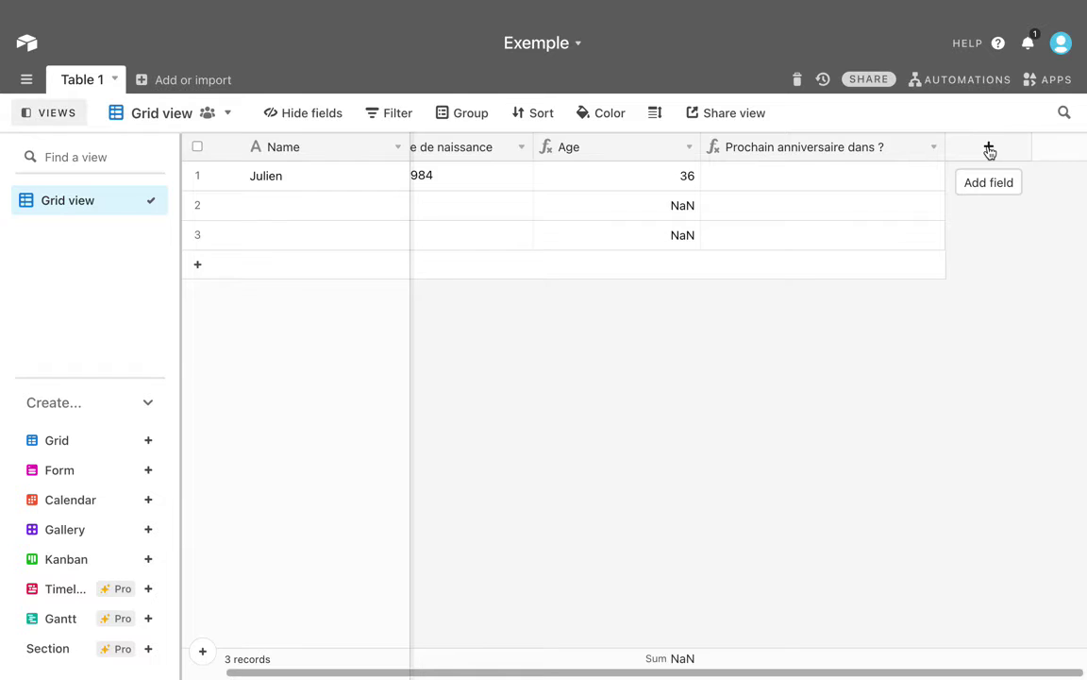
left_click(989, 148)
type("Date D'ann")
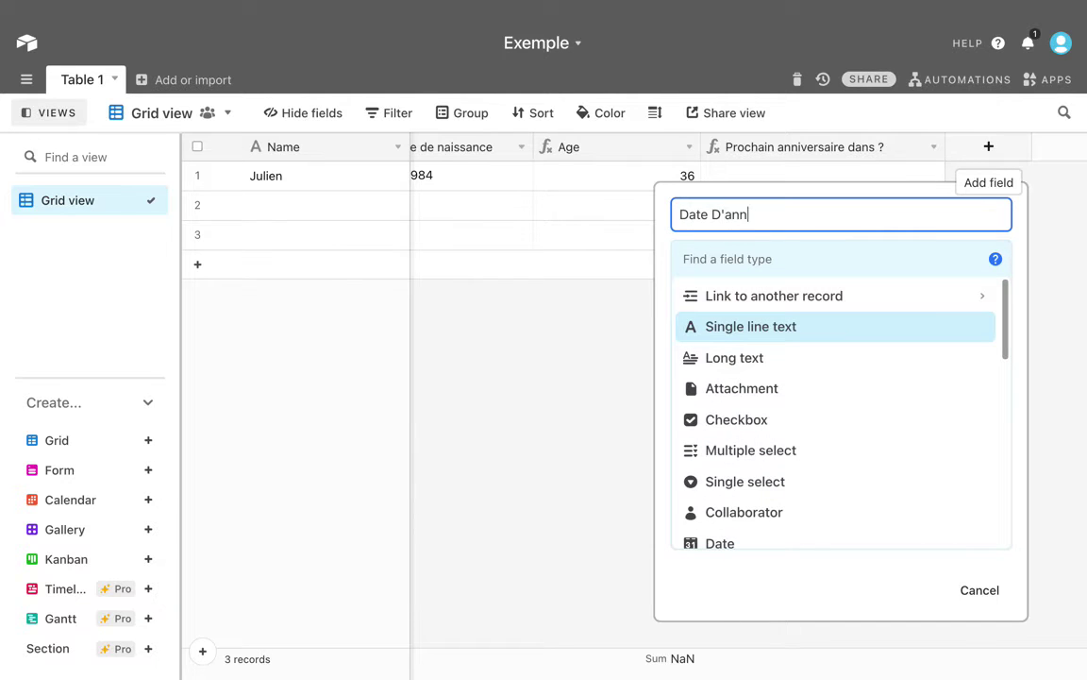
type("iversaire de l'année")
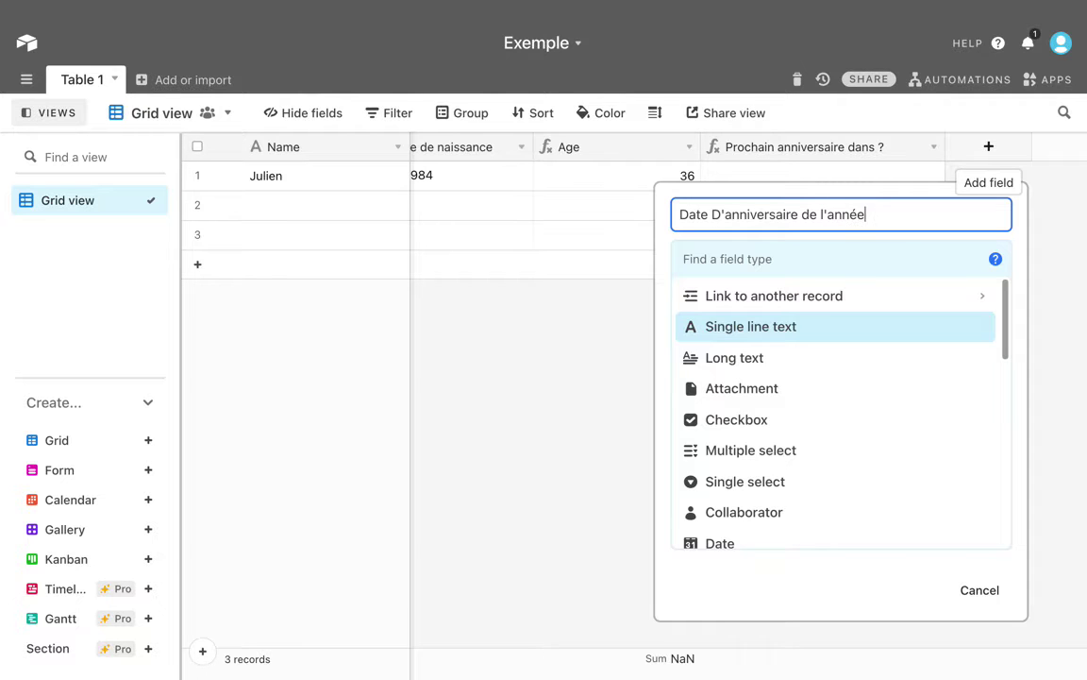
left_click(840, 249)
type("f")
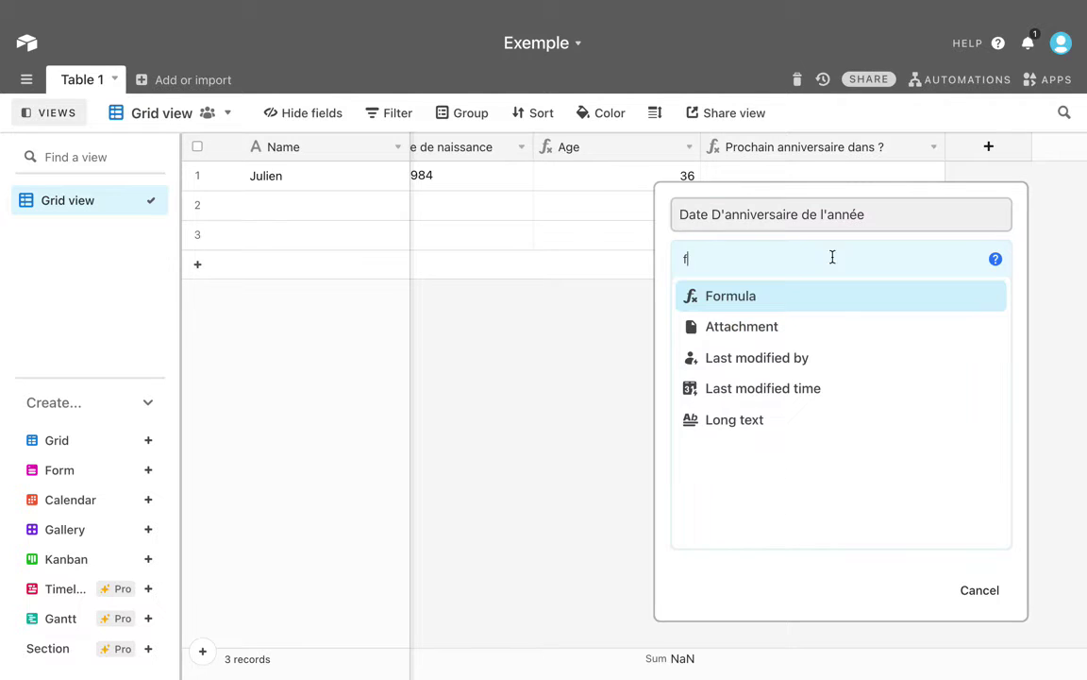
left_click(736, 296)
Step: Enter DATETIME_FORMAT({Date de naissance},"DDMM") as the new field's formula and create the field
left_click(726, 381)
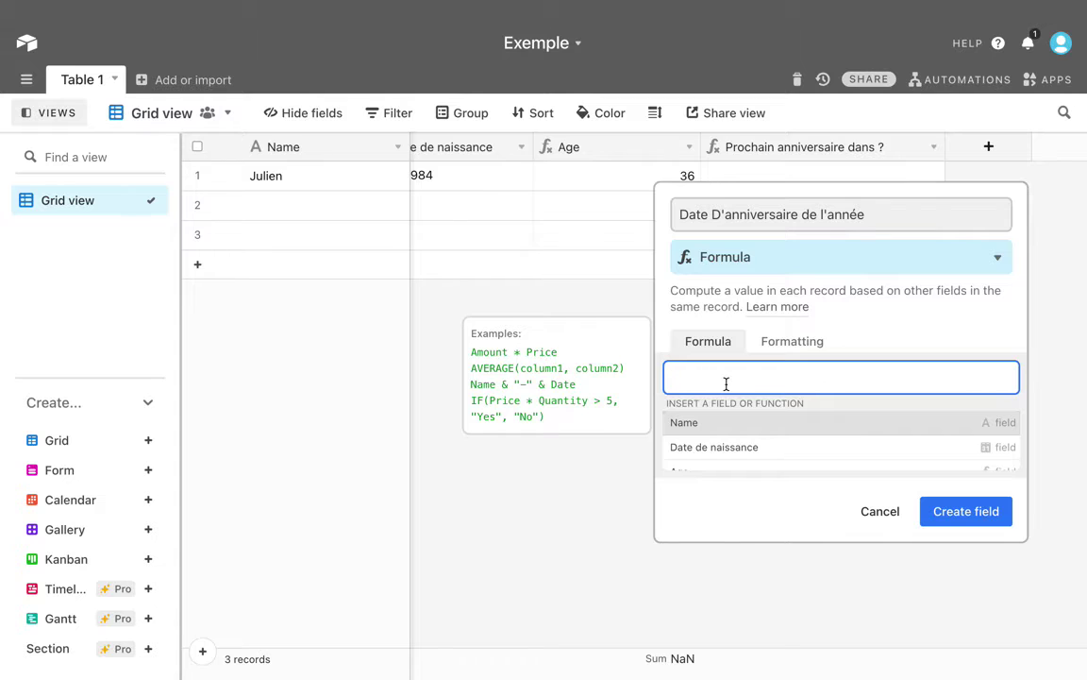
type("DATETIME")
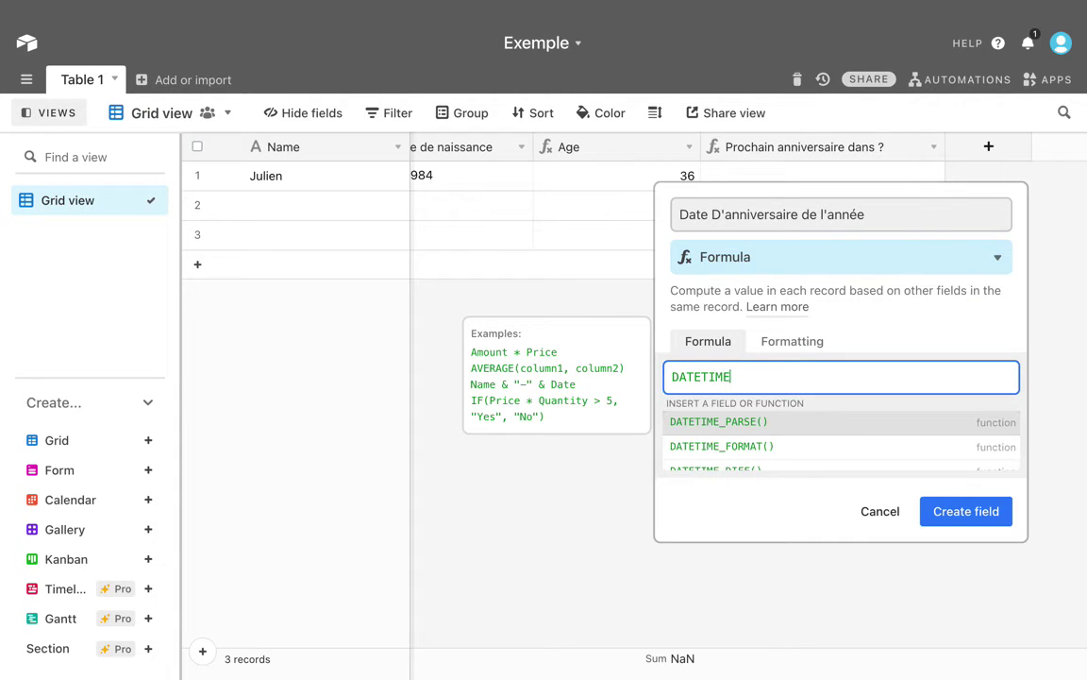
left_click(720, 447)
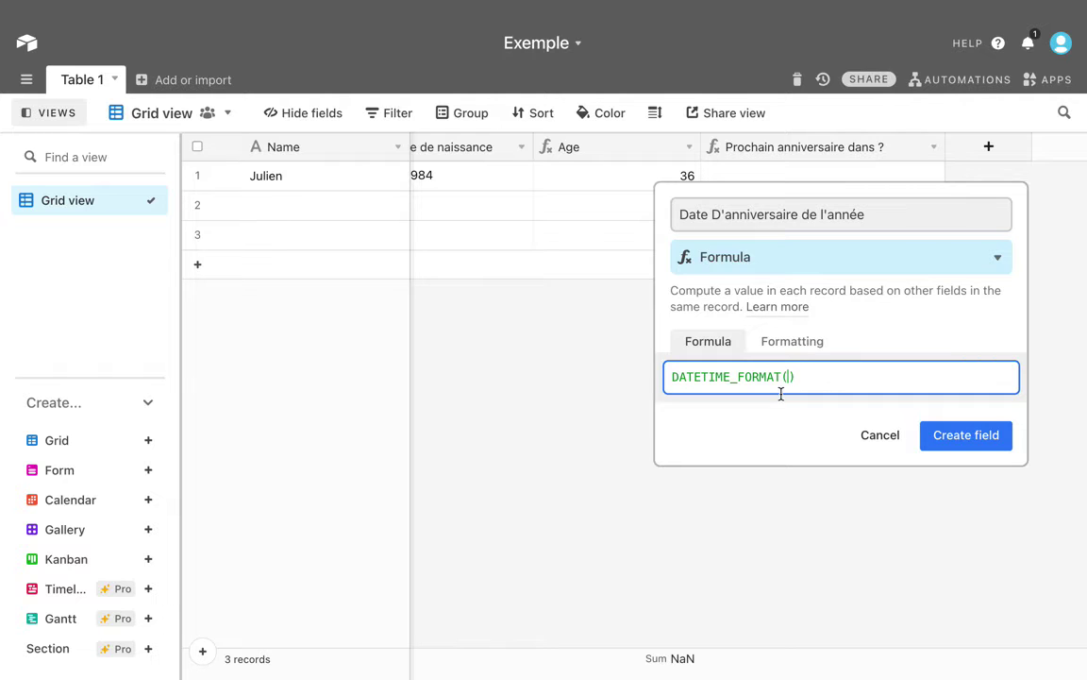
type("date")
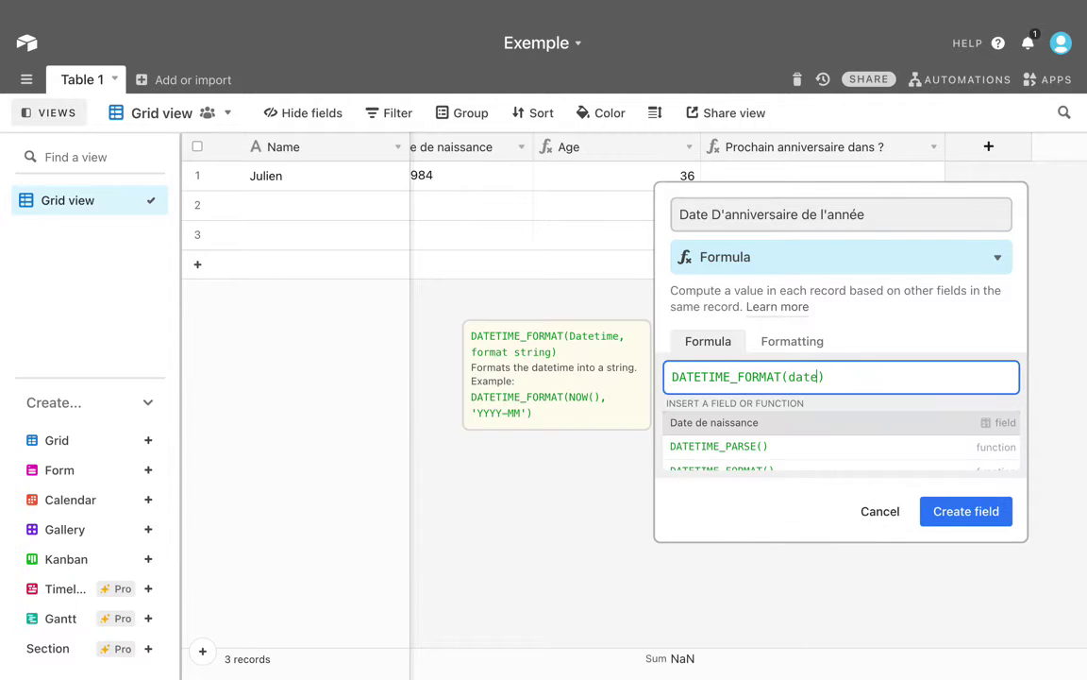
left_click(774, 430)
type(",\"")
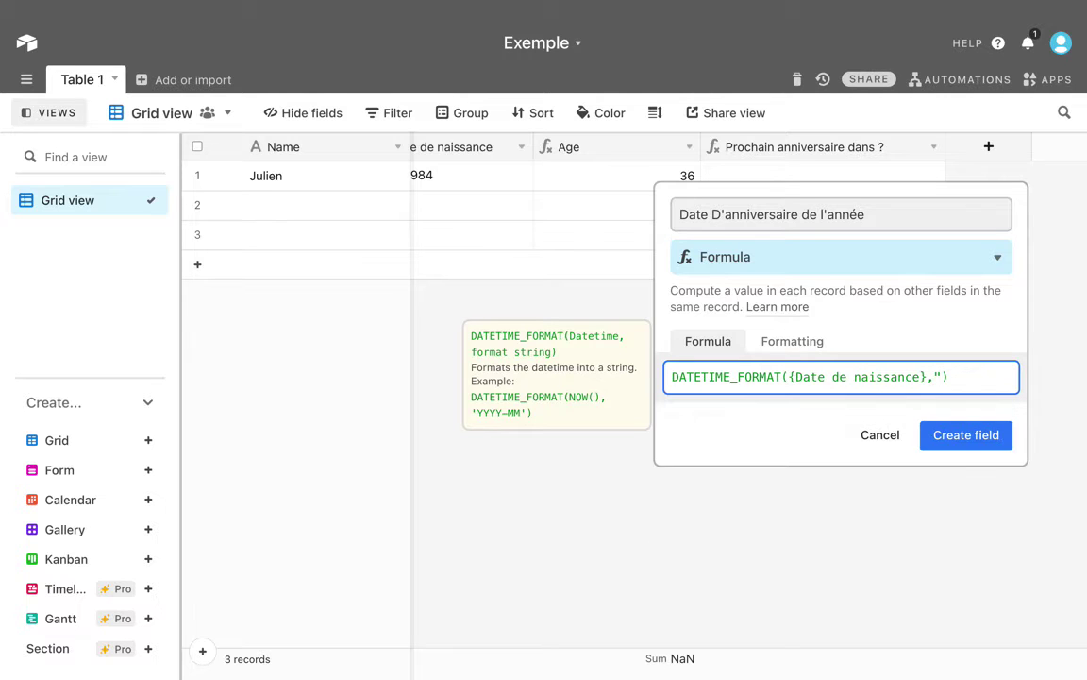
type("DDMM\"")
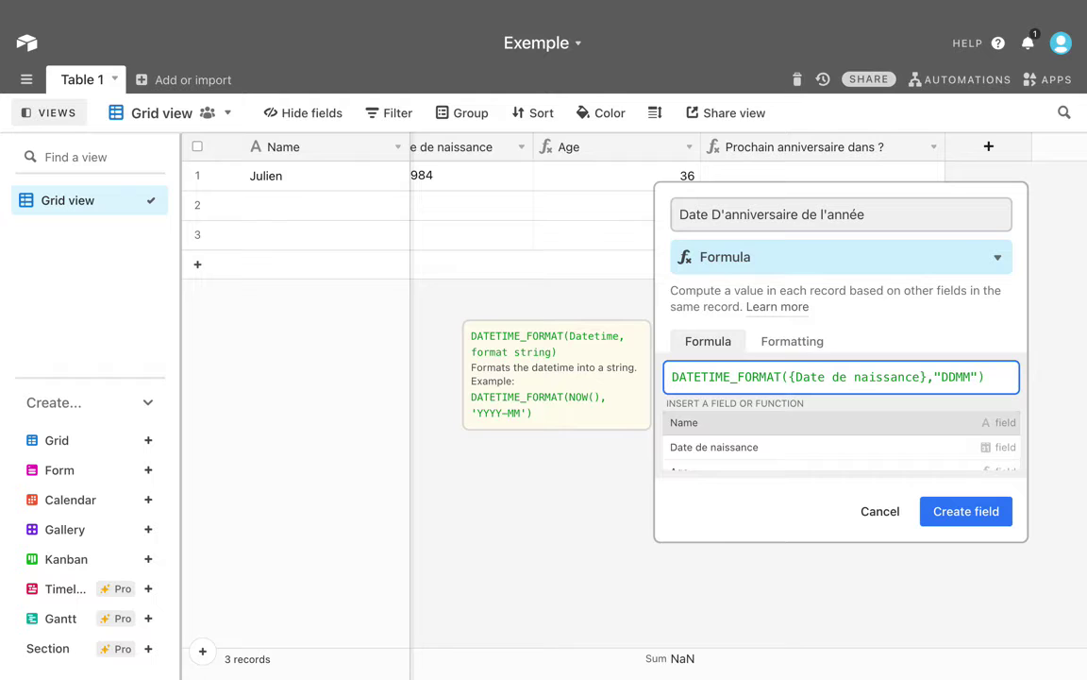
left_click(961, 511)
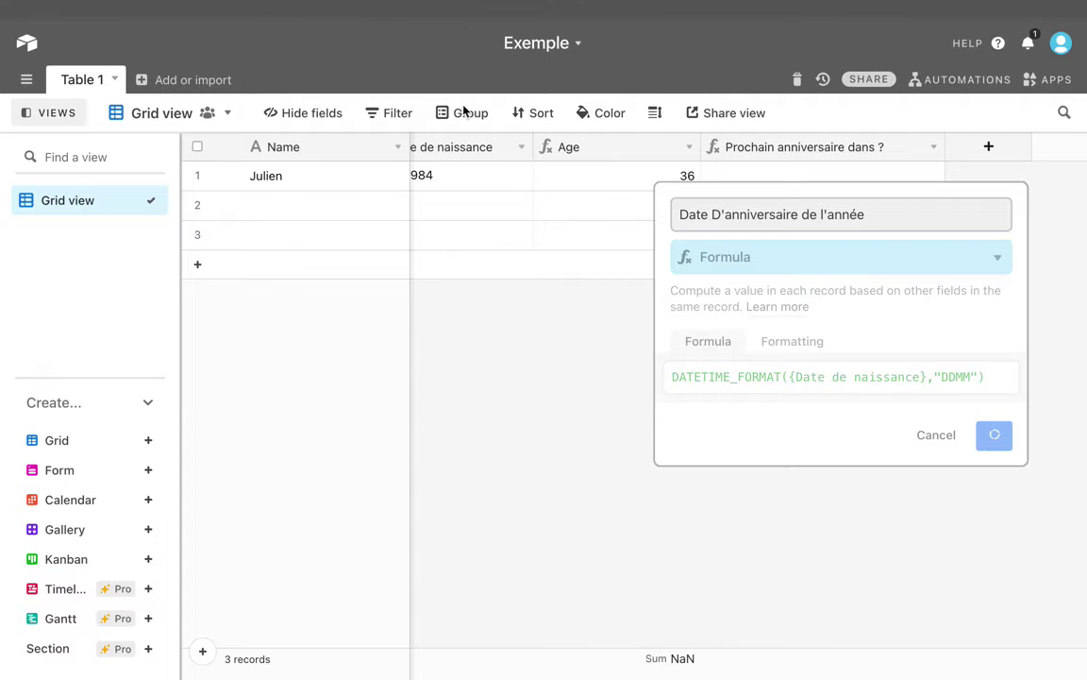
mouse_move(206, 7)
mouse_move(97, 7)
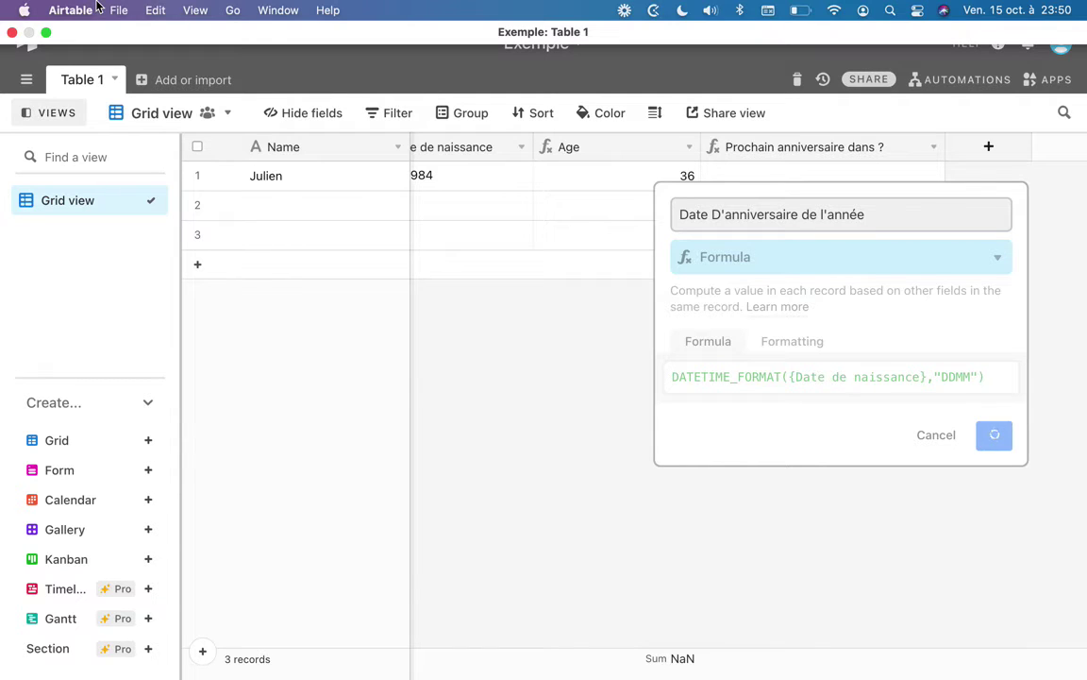
Step: Close the Airtable desktop window and switch to Google Chrome
left_click(12, 35)
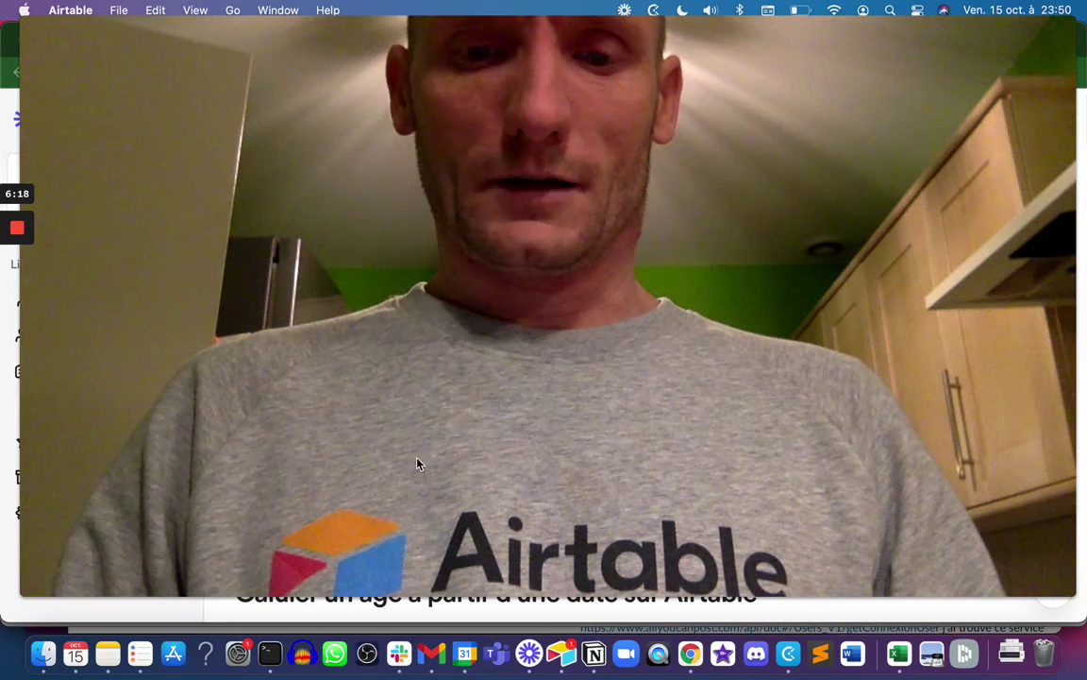
left_click(563, 644)
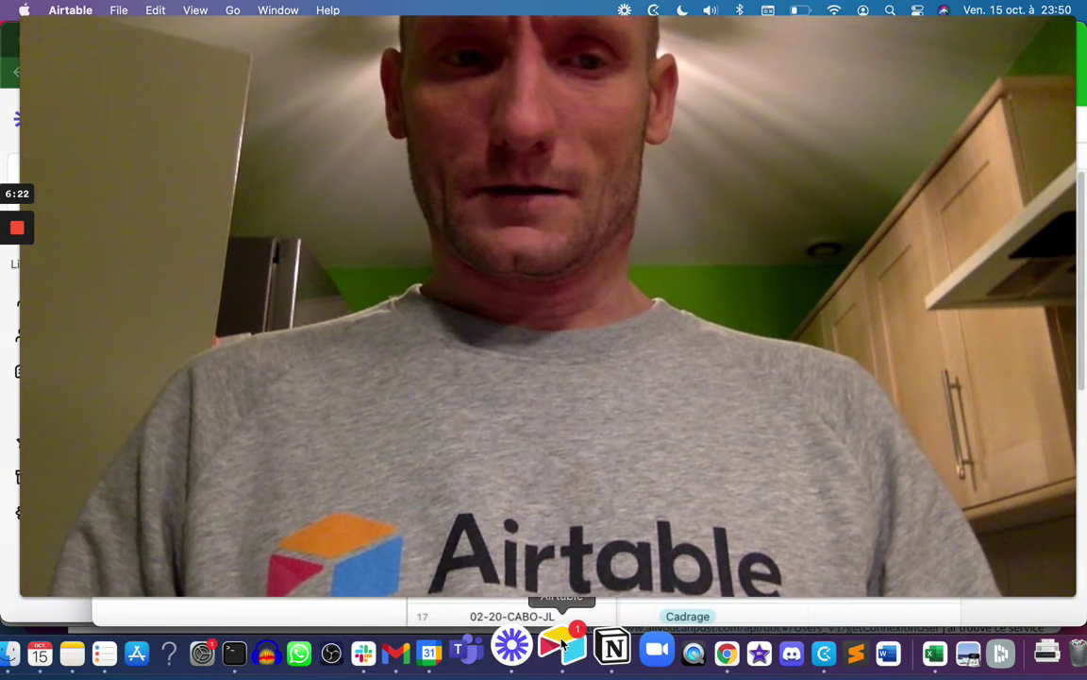
left_click(7, 102)
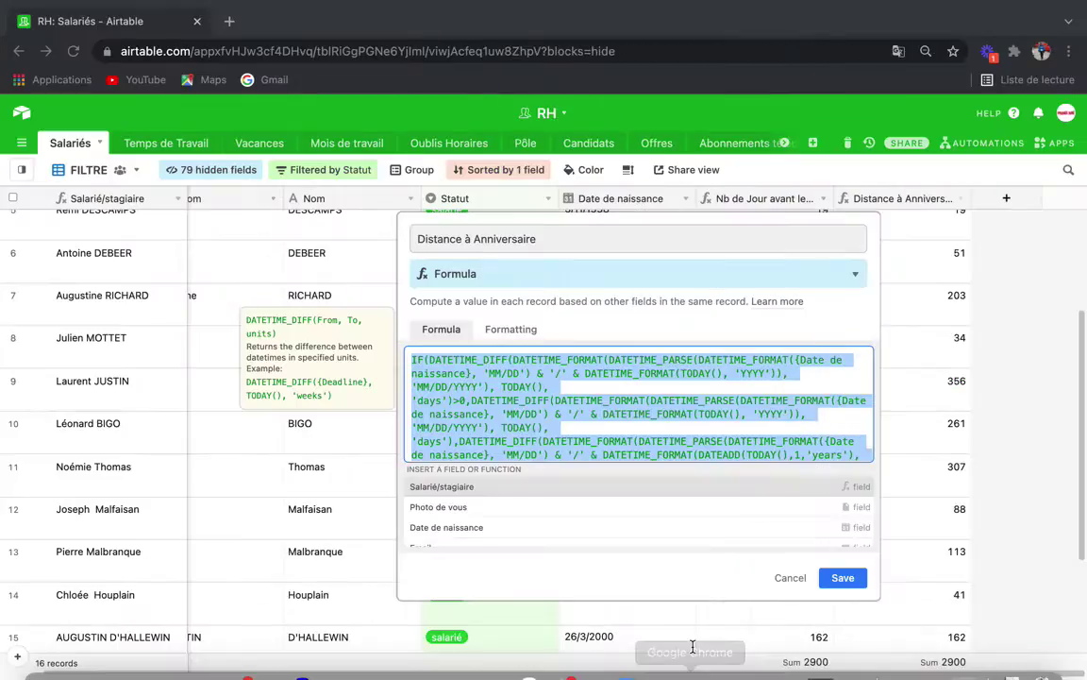
Step: Open a new browser tab and switch Chrome to the PRO profile
left_click(232, 28)
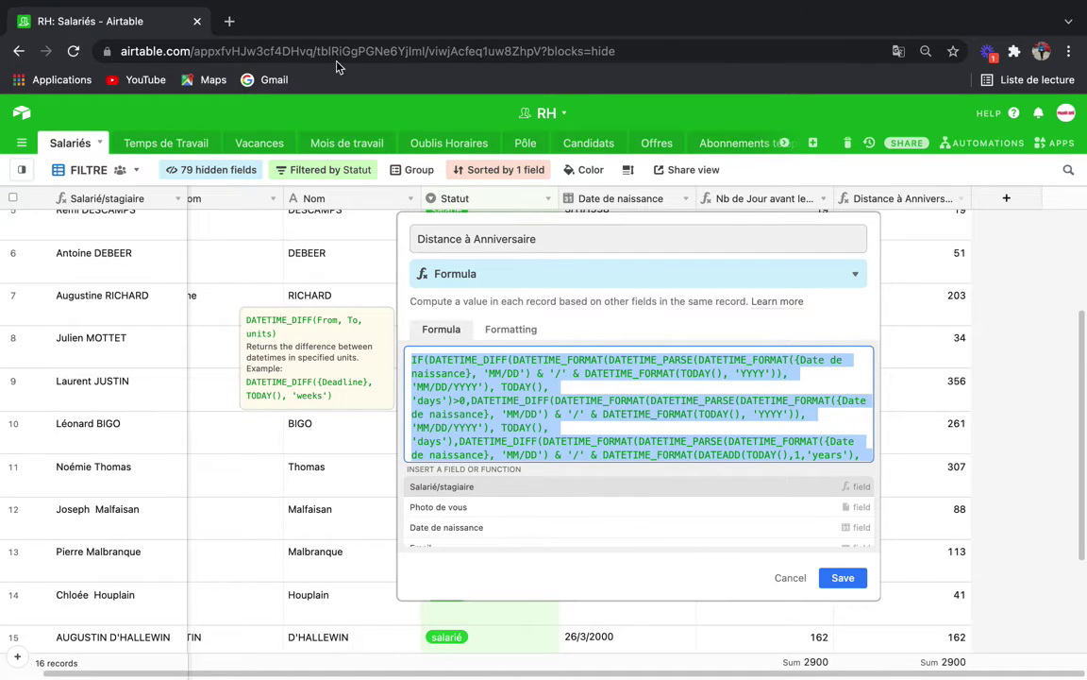
left_click(230, 21)
left_click(1041, 51)
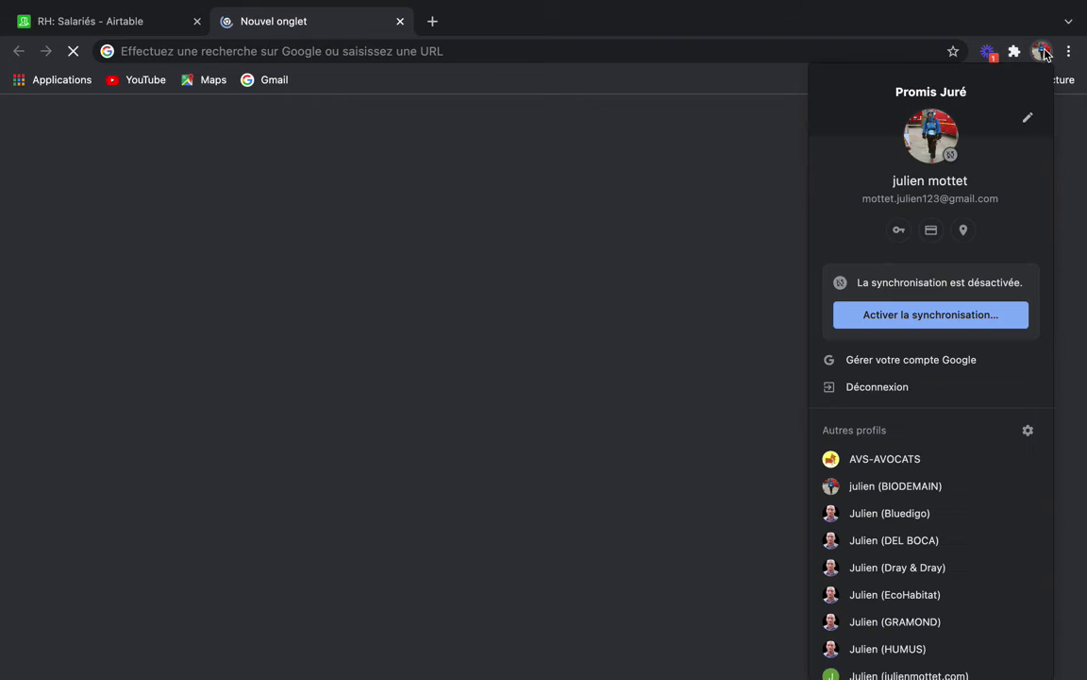
scroll(944, 579, "down", 3)
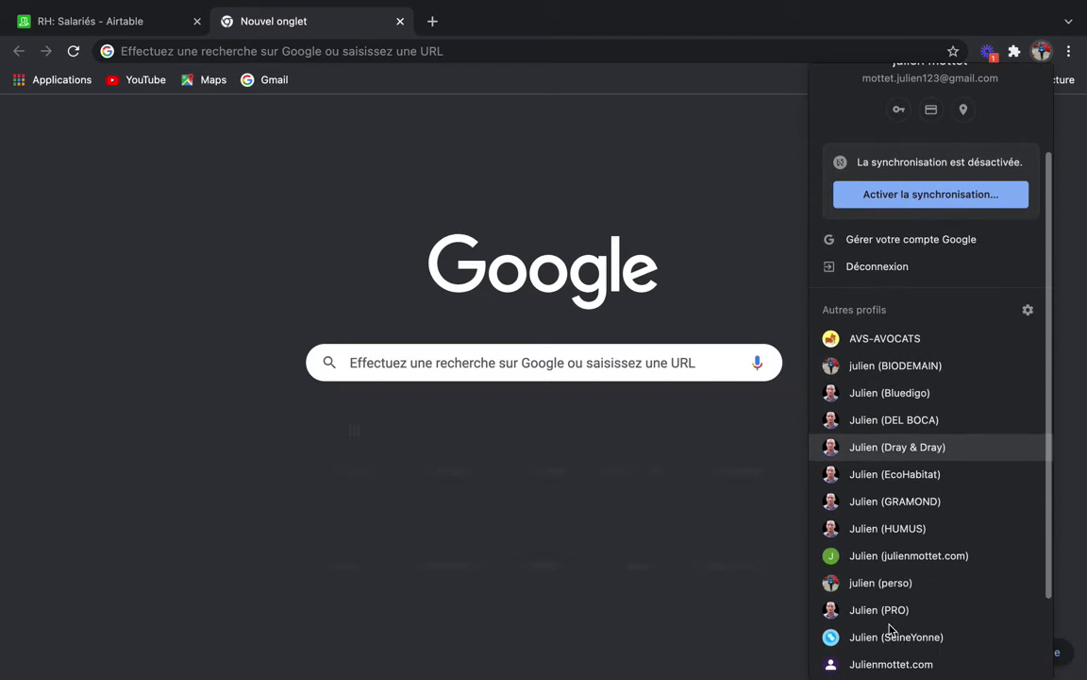
left_click(889, 615)
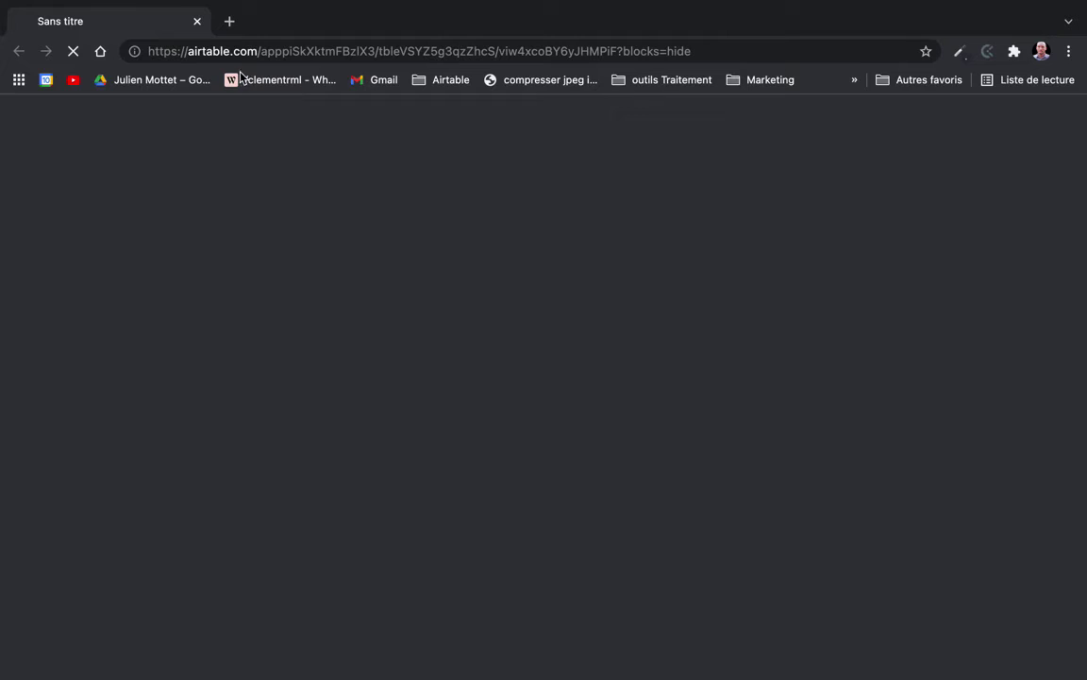
Step: Load airtable.com and open the Exemple base in the FRAMEWORK workspace
left_click(238, 53)
type("airtable.com")
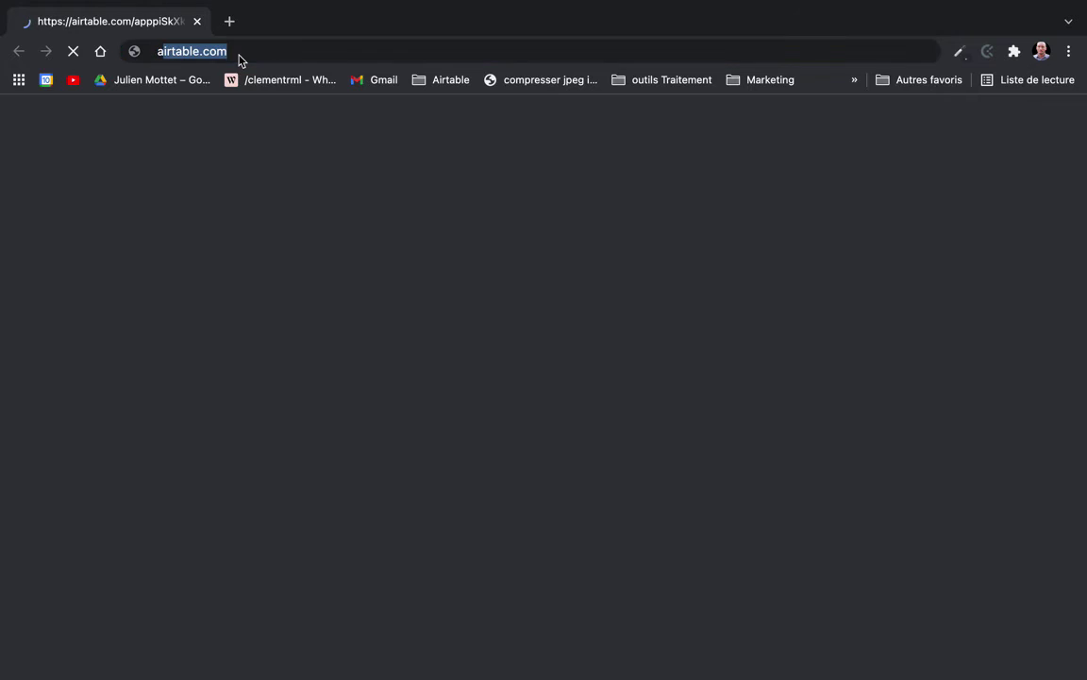
key("Return")
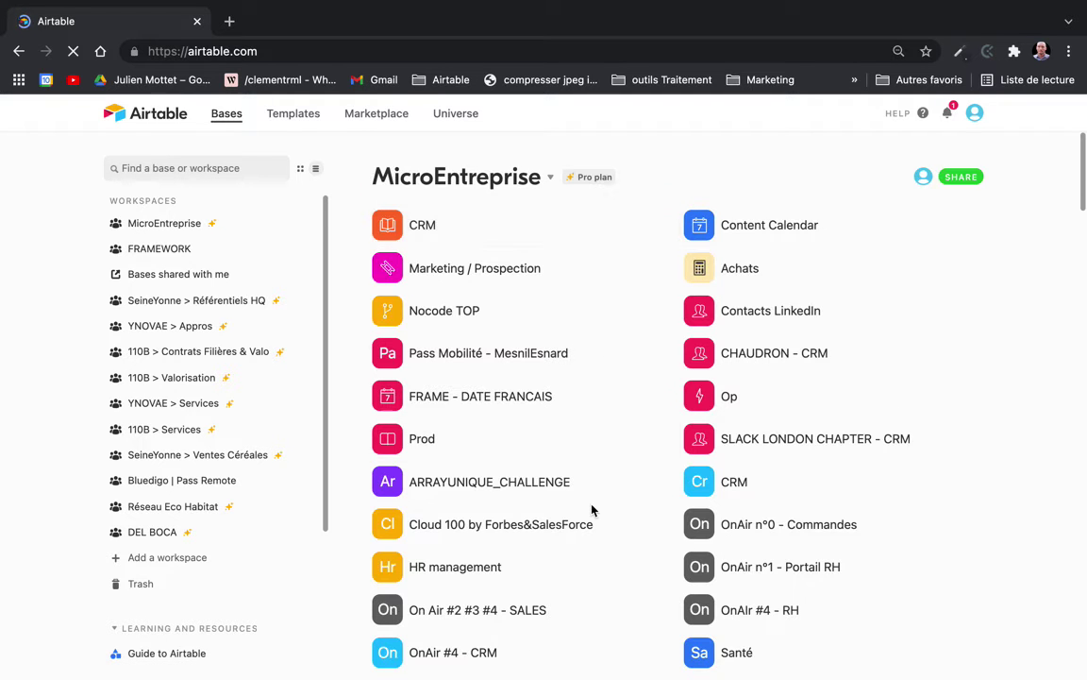
scroll(592, 510, "down", 5)
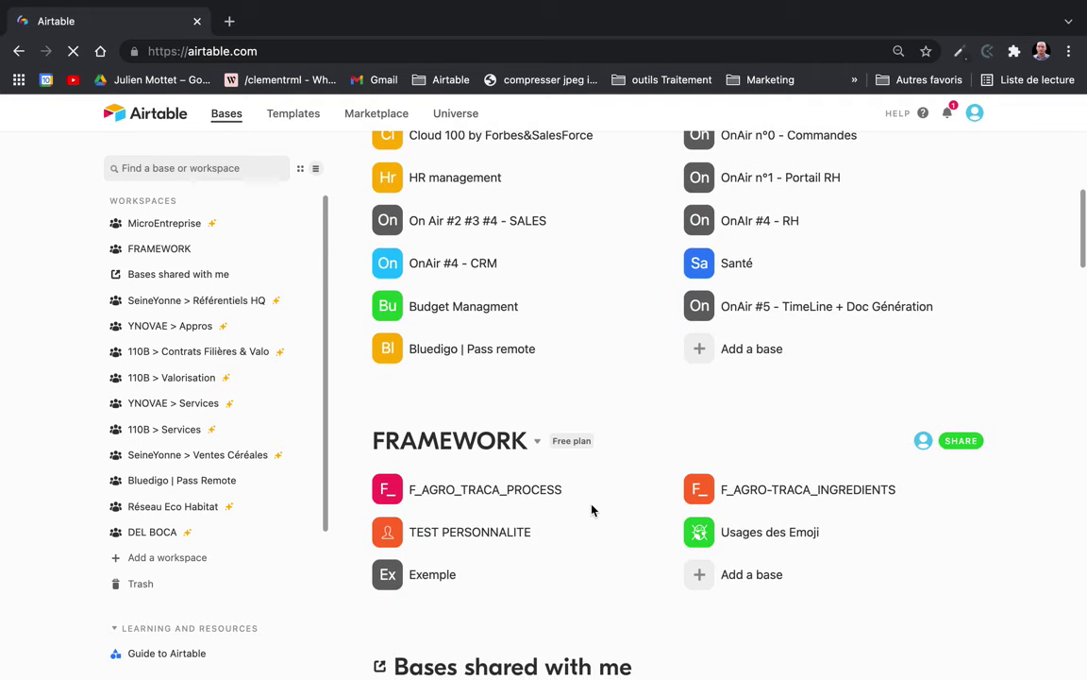
left_click(425, 578)
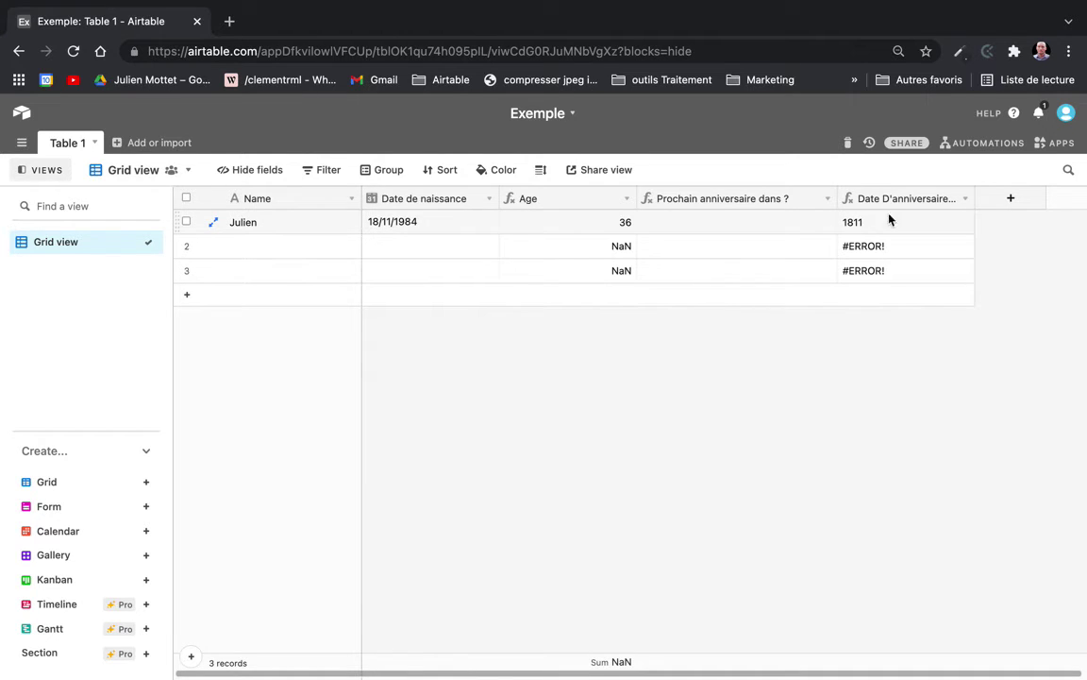
Step: Append & and a copy of the existing DATETIME_FORMAT expression to the "Date D'anniversaire de l'année" field's formula
left_click(965, 198)
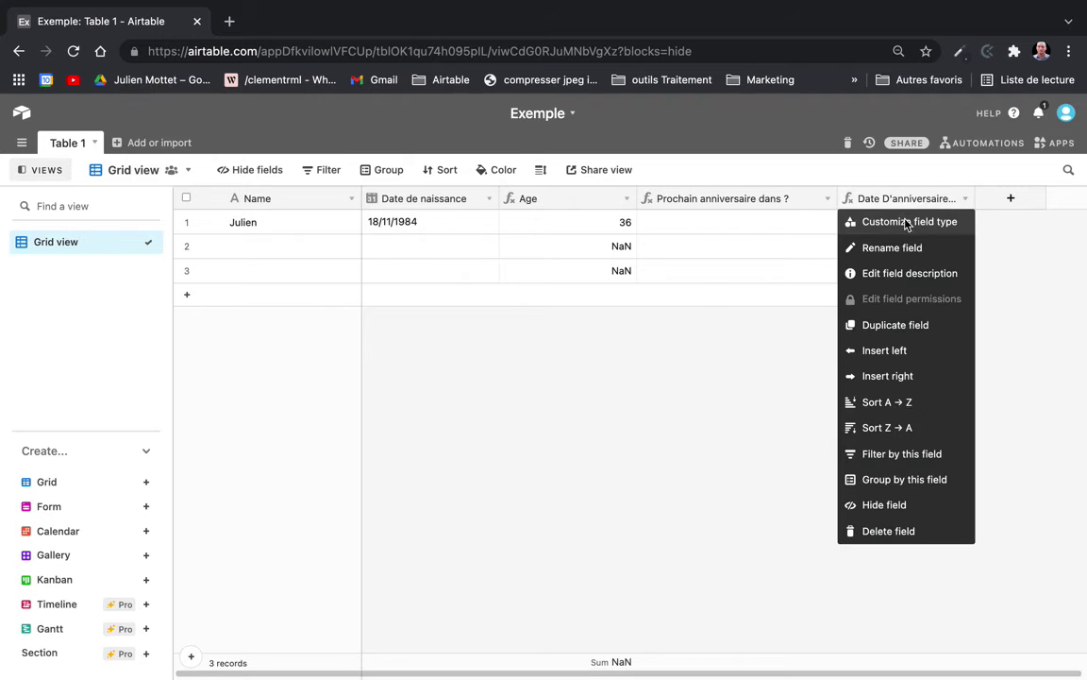
left_click(907, 222)
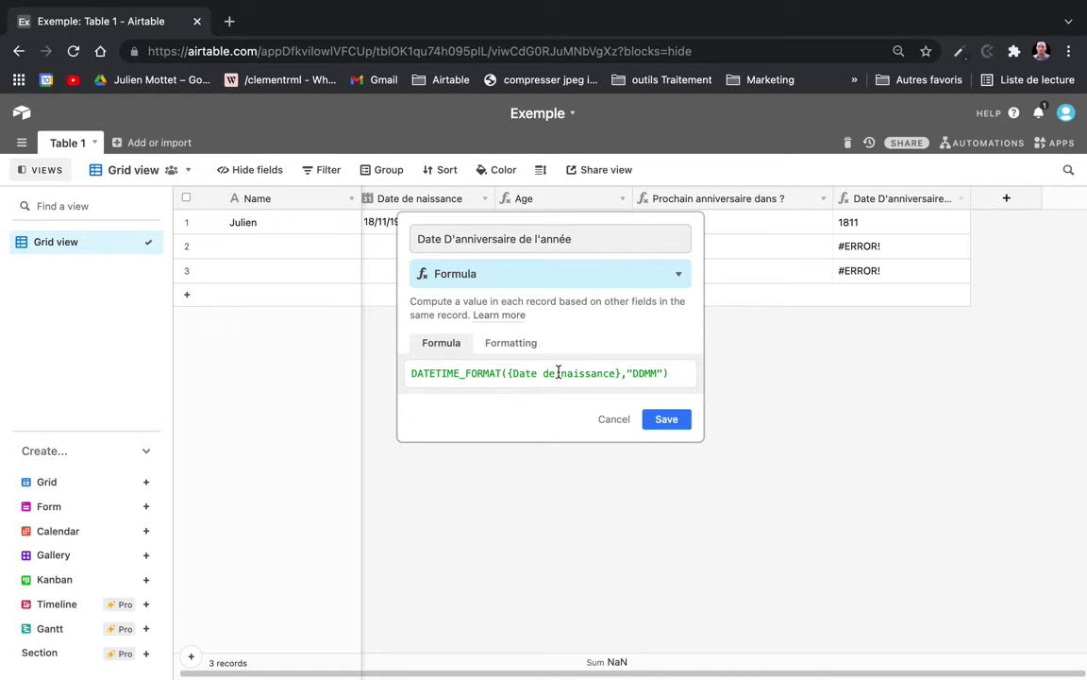
left_click(673, 375)
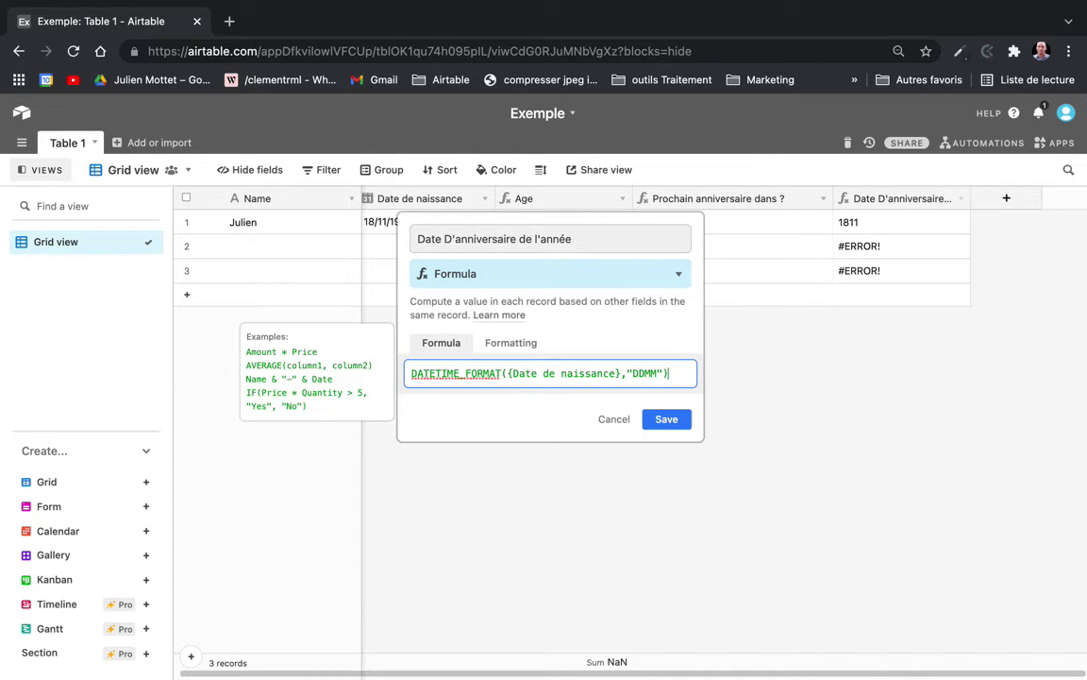
type("&")
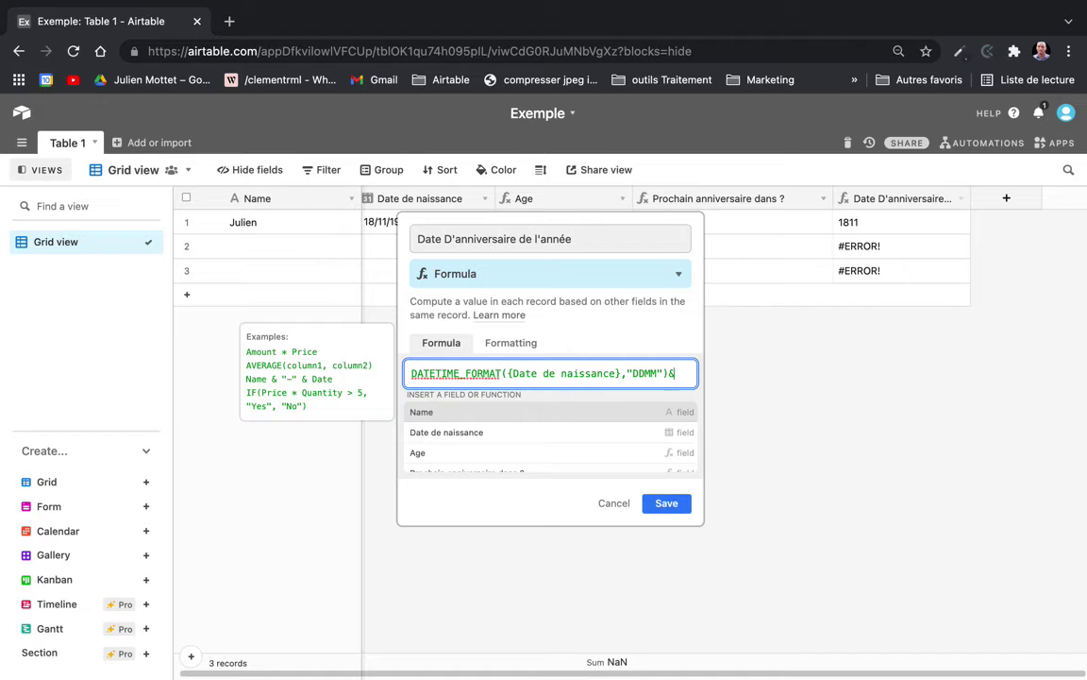
triple_click(493, 370)
key("ctrl+c")
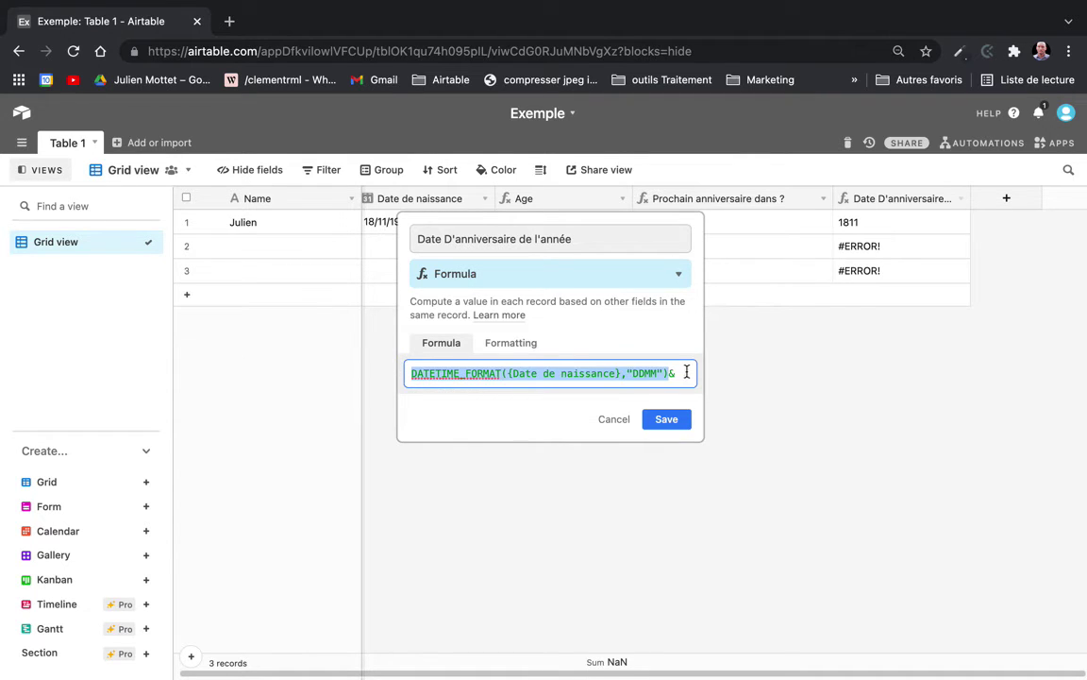
key("End")
key("ctrl+v")
Step: Change the copied expression to DATETIME_FORMAT(TODAY(),"YY") and save the field
key("Left")
key("Left")
key("BackSpace")
key("BackSpace")
key("BackSpace")
key("BackSpace")
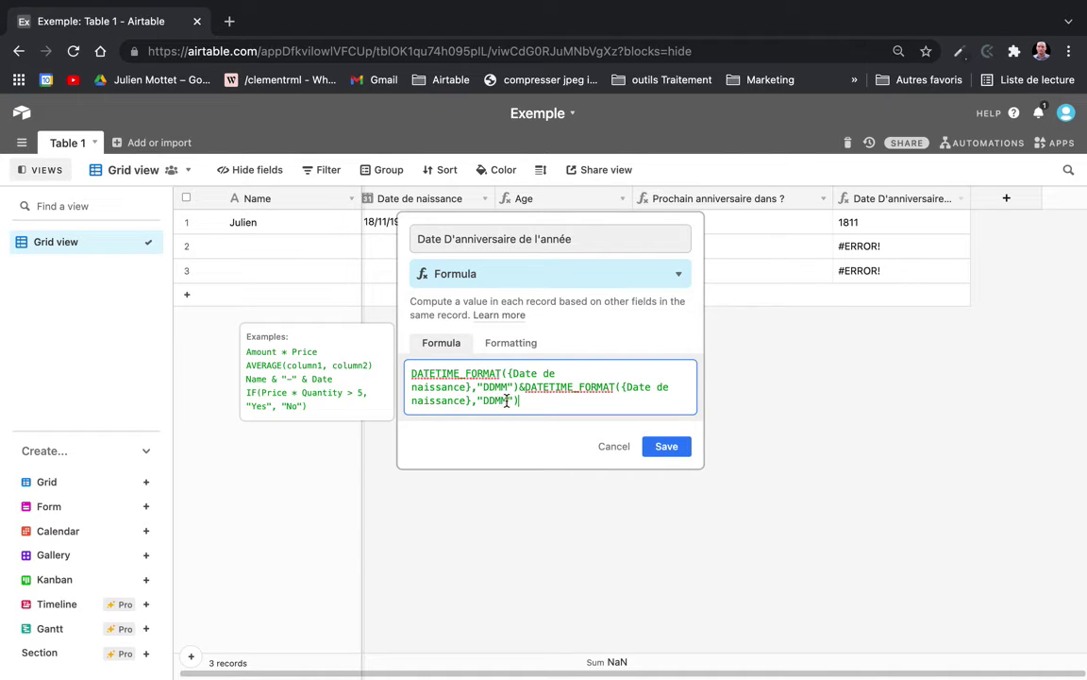
type("YY")
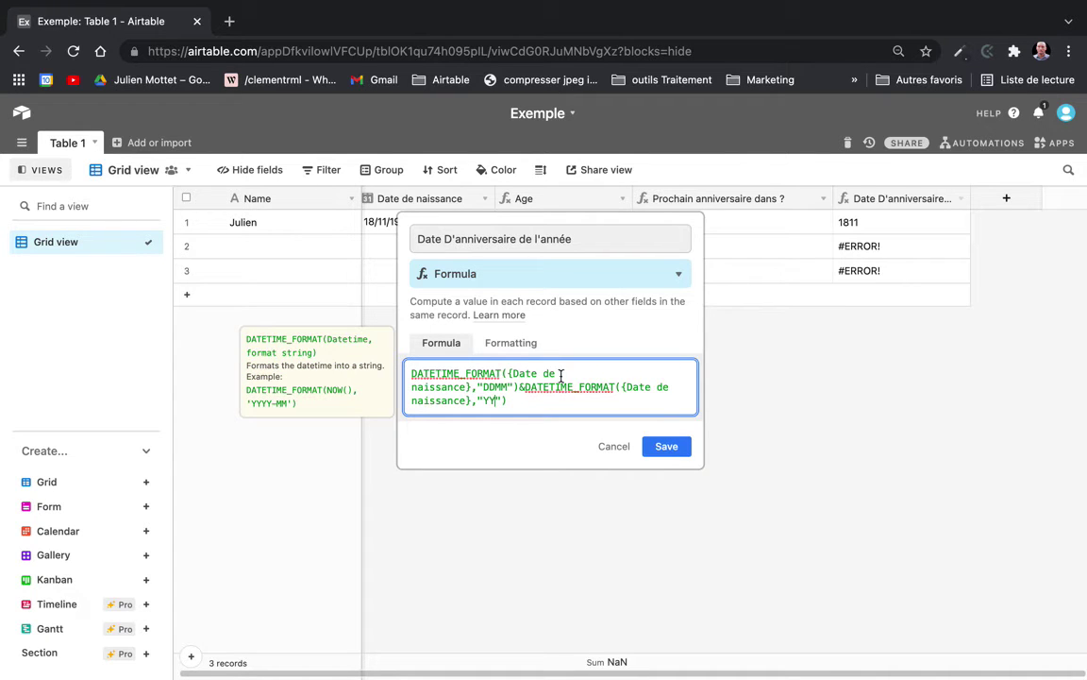
left_click_drag(514, 387, 474, 400)
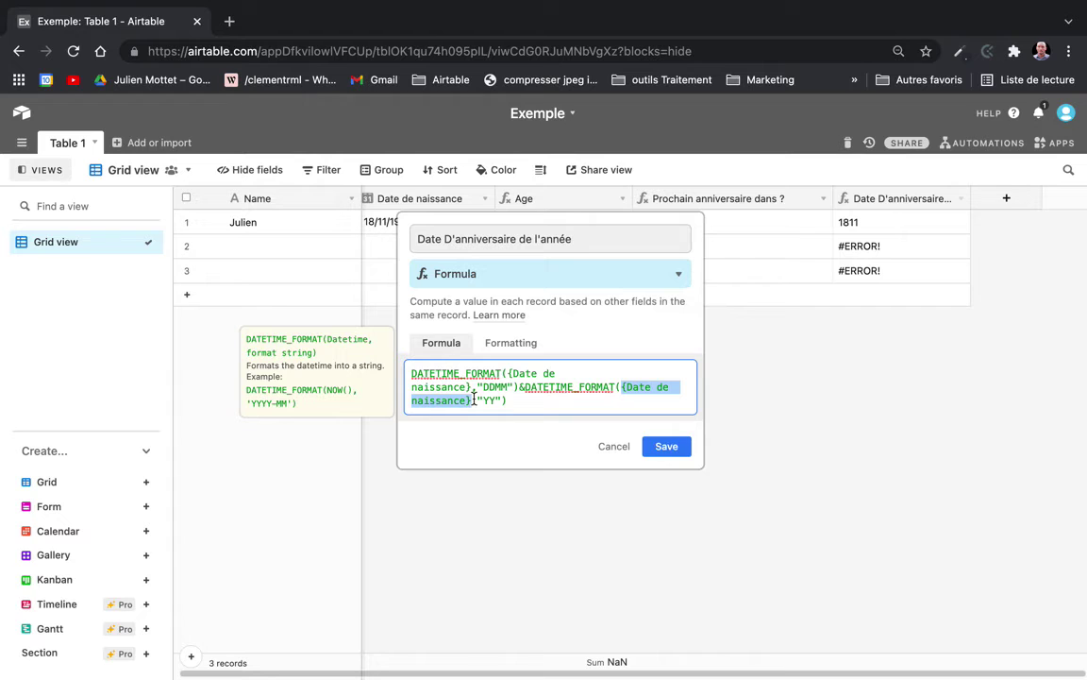
type("today")
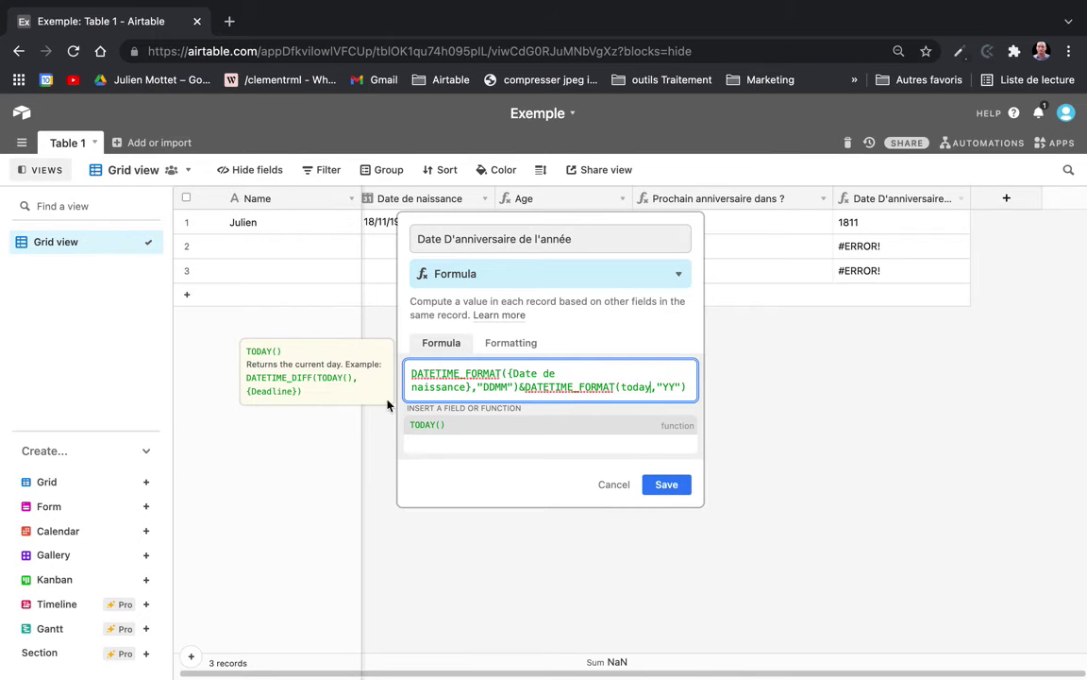
left_click(414, 427)
left_click(667, 484)
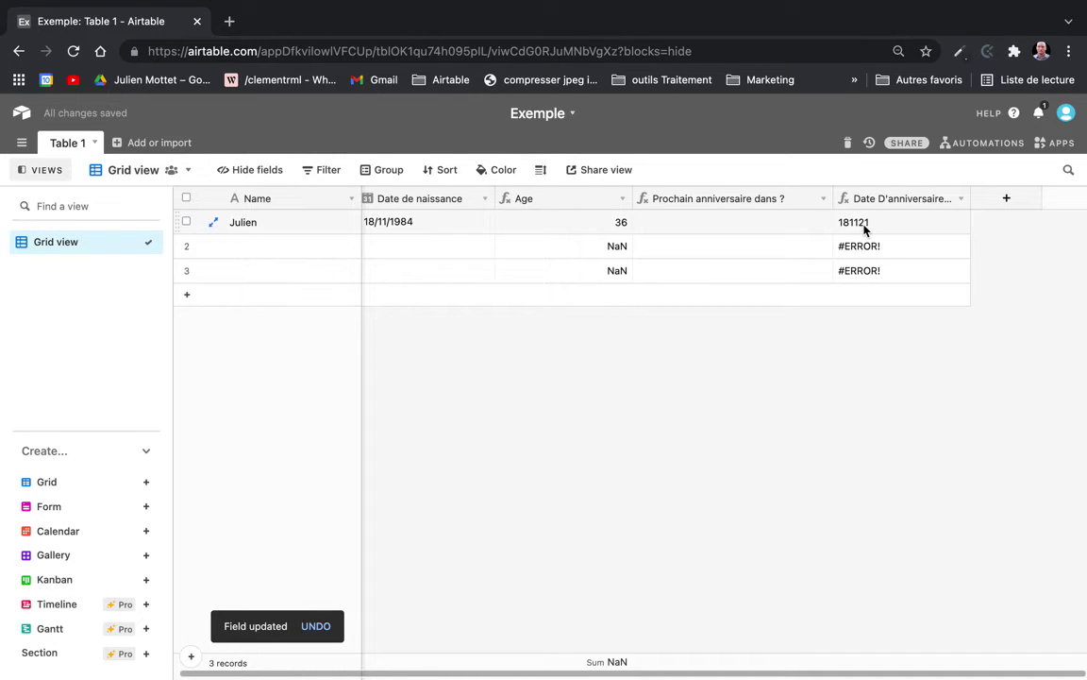
Step: Insert DATETIME_PARSE( in front of the "Date D'anniversaire de l'année" formula, without a closing parenthesis before DATETIME_FORMAT
left_click(961, 198)
left_click(903, 221)
left_click(408, 371)
type("DATE DATETIME_FORMAT({Date de naissance},\"DDMM\")&DATETIME_FORMAT(TODAY(),\"YY")
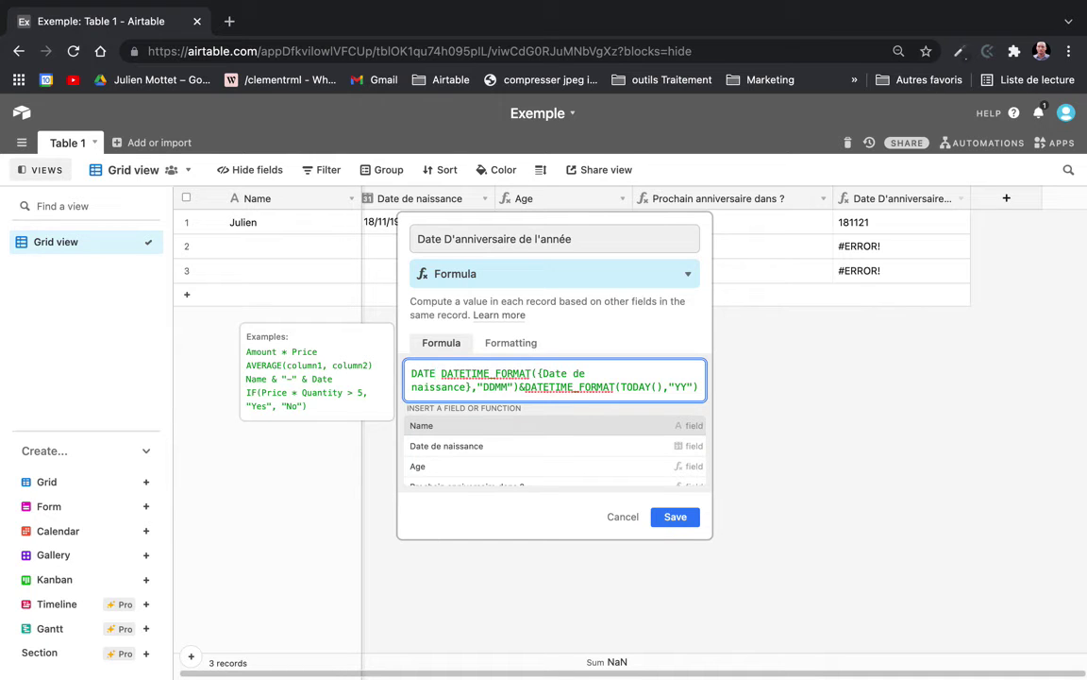
key("Left")
left_click(434, 464)
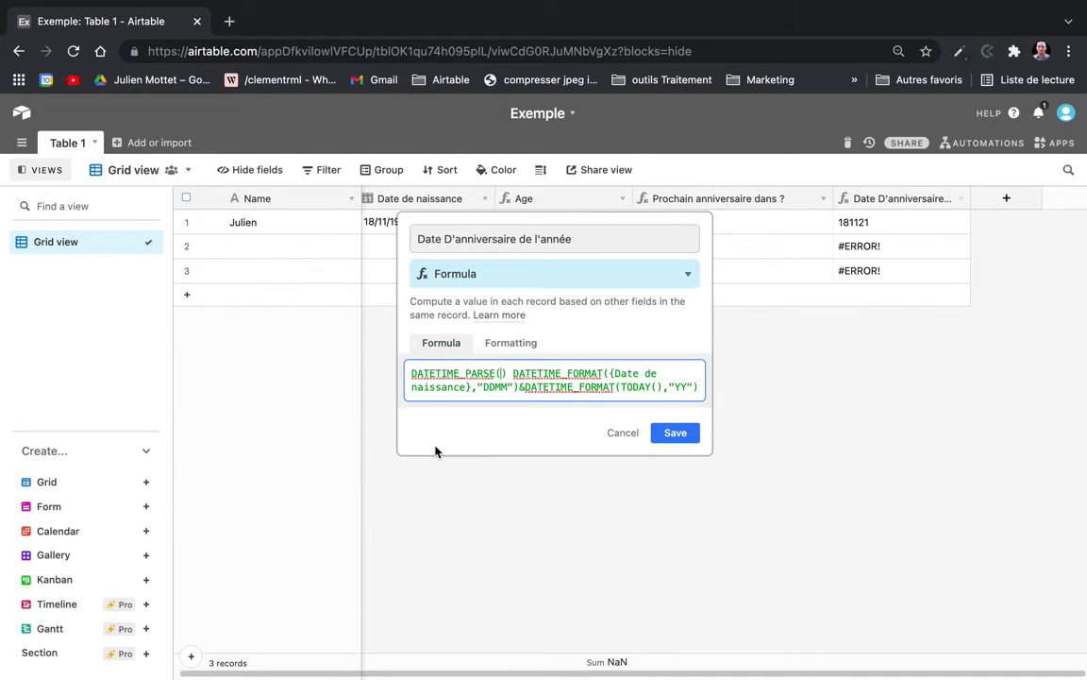
left_click(514, 373)
key("BackSpace")
key("BackSpace")
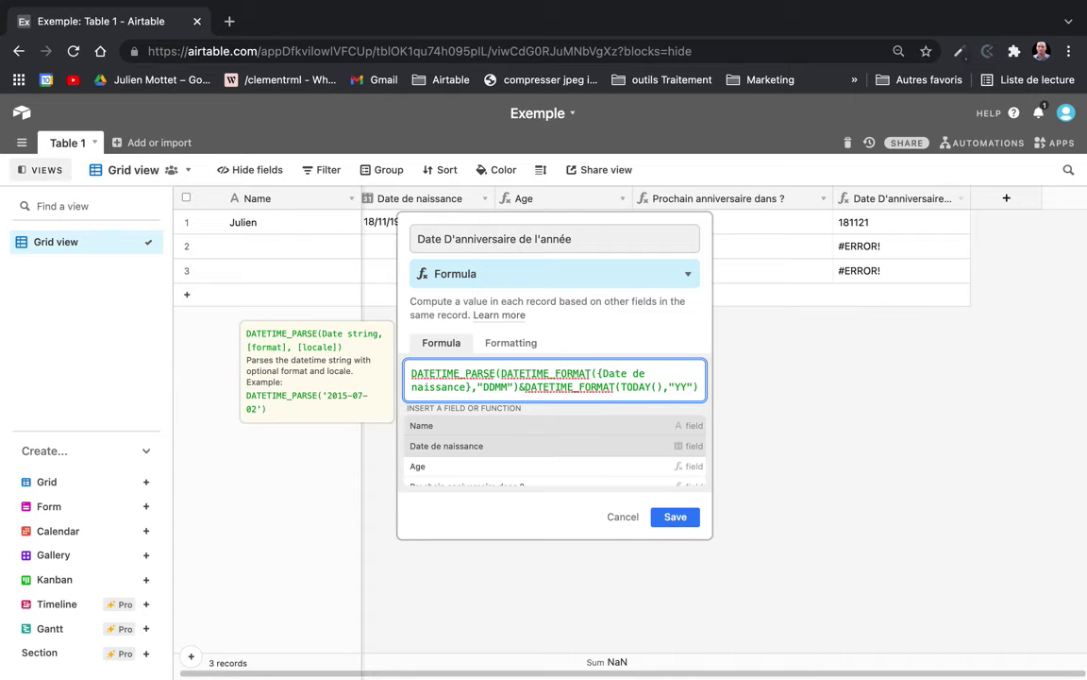
Step: Complete the DATETIME_PARSE expression with the format "DDMMYY" and a closing parenthesis, and save the field
key("End")
type(",\"\"")
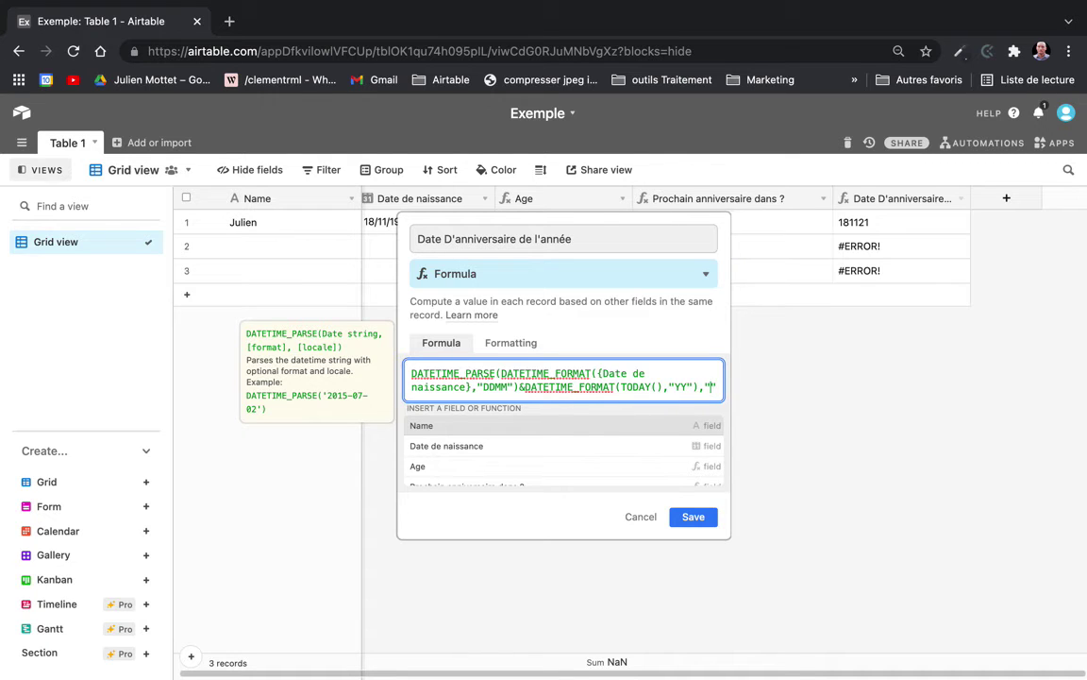
type("DDMM")
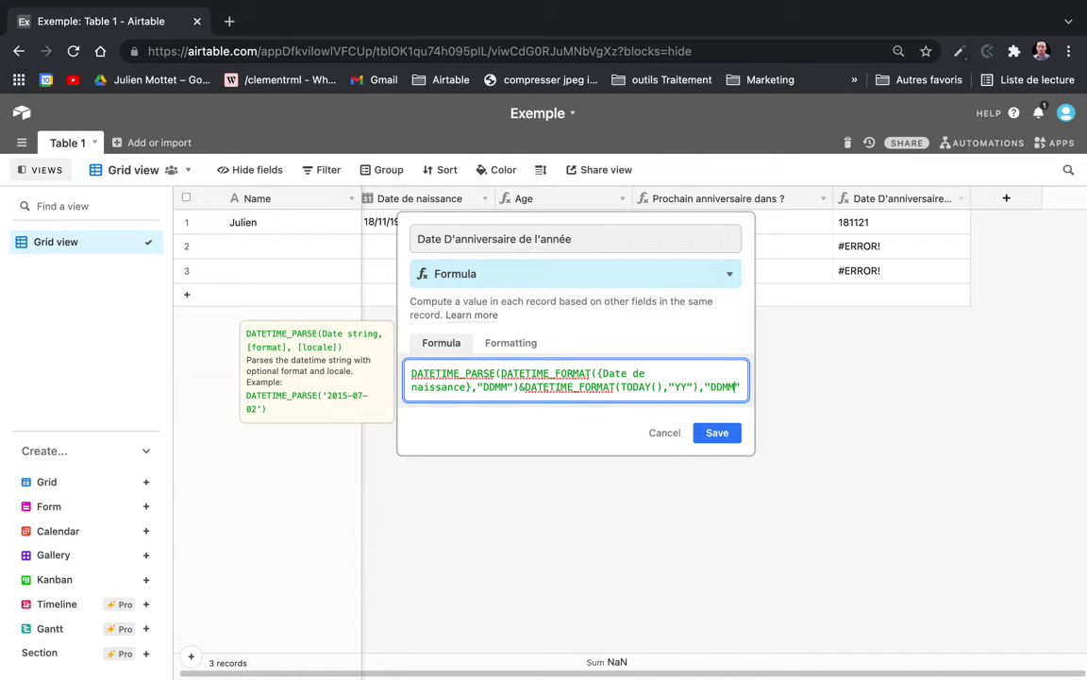
type("YY")
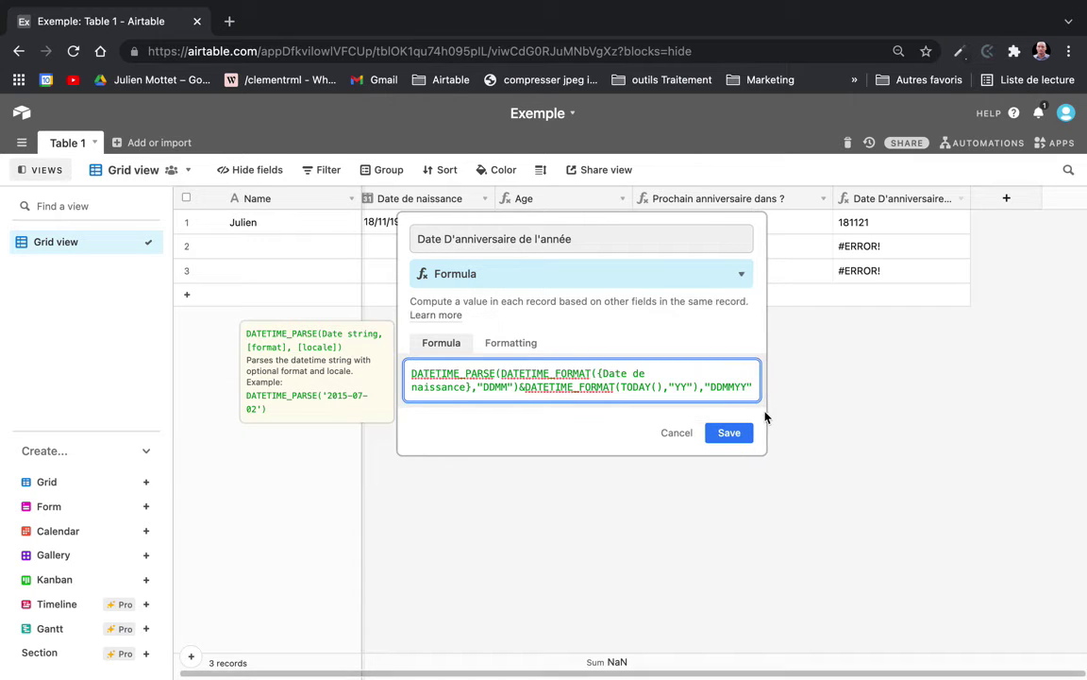
left_click(729, 434)
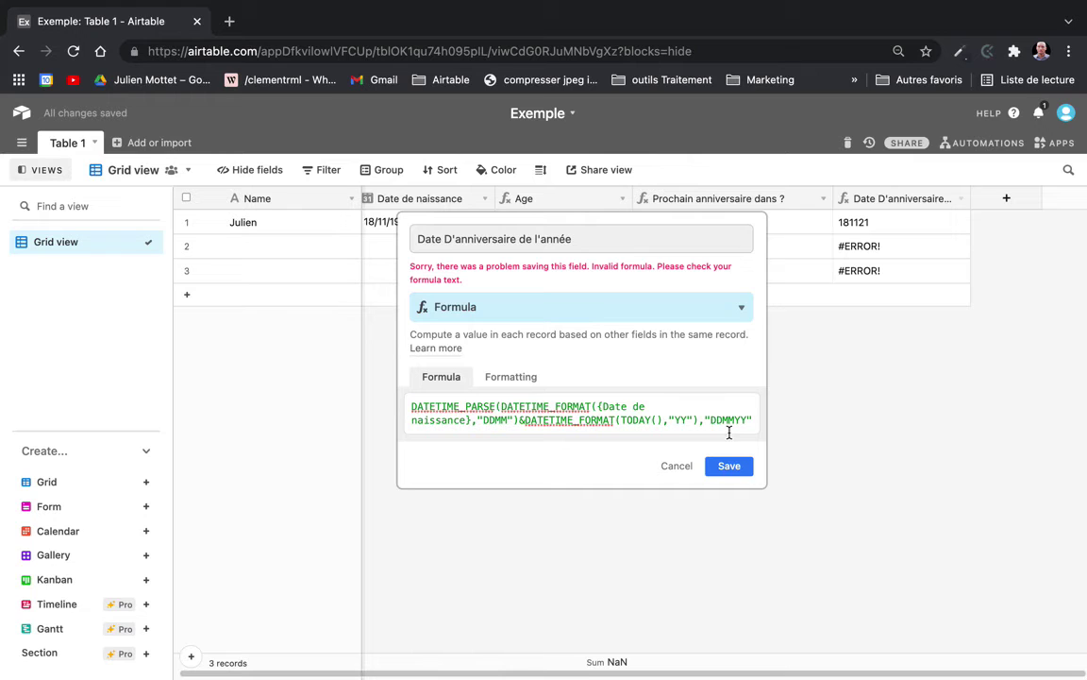
left_click(753, 421)
type(")")
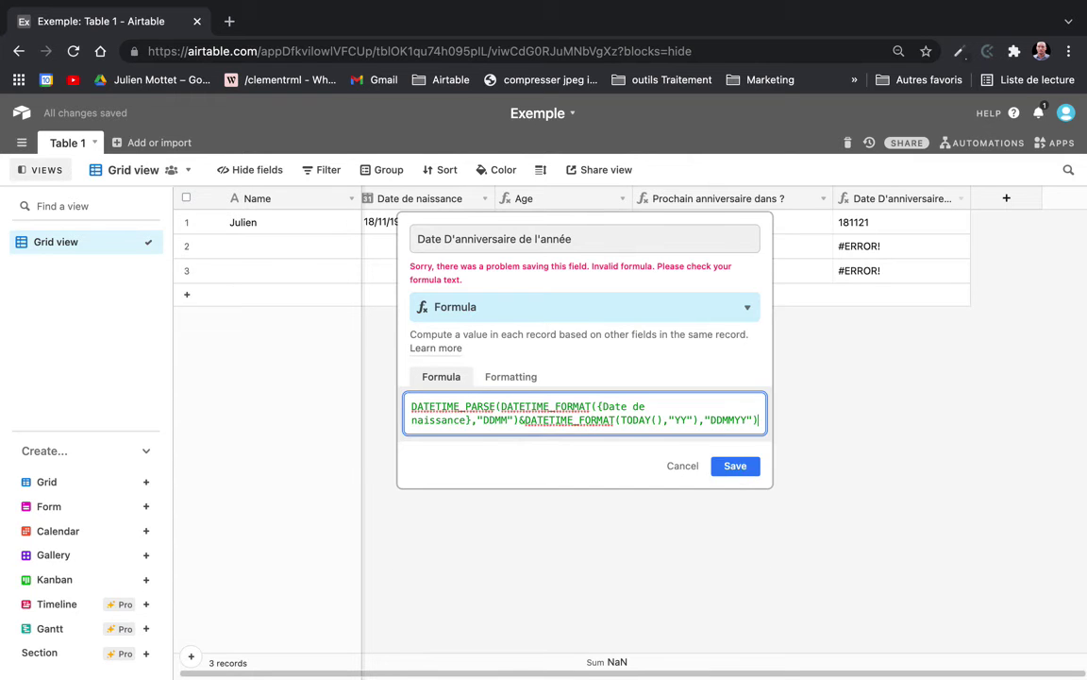
left_click(729, 468)
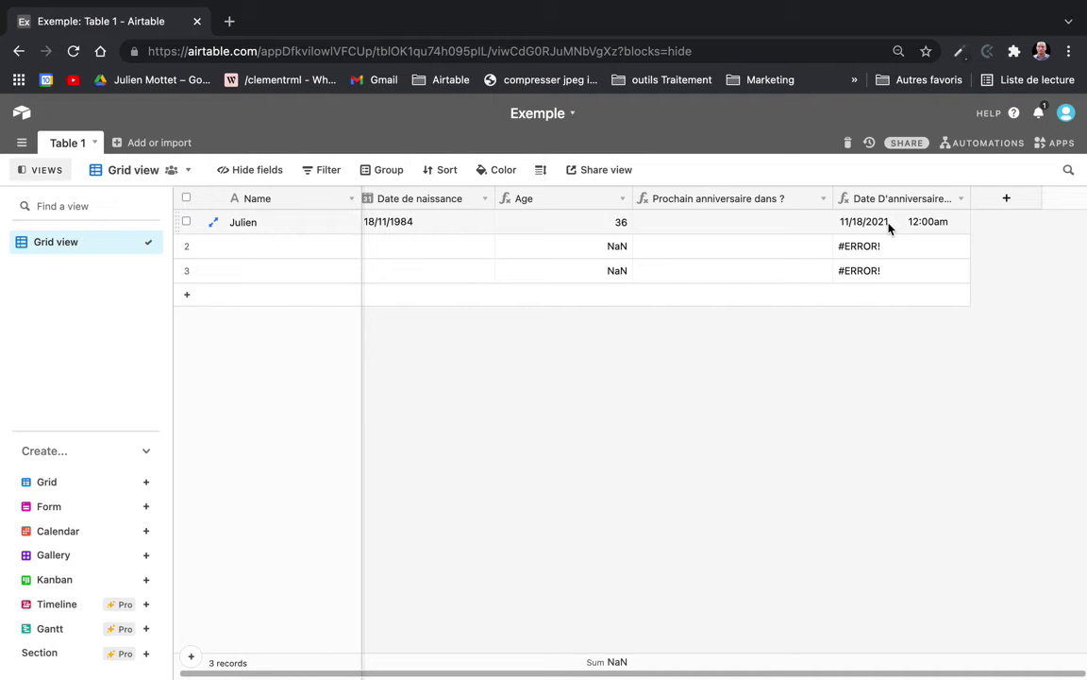
Step: Replace the empty-string formula of the "Prochain anniversaire dans ?" field with the DATETIME_DIFF() function
left_click(824, 198)
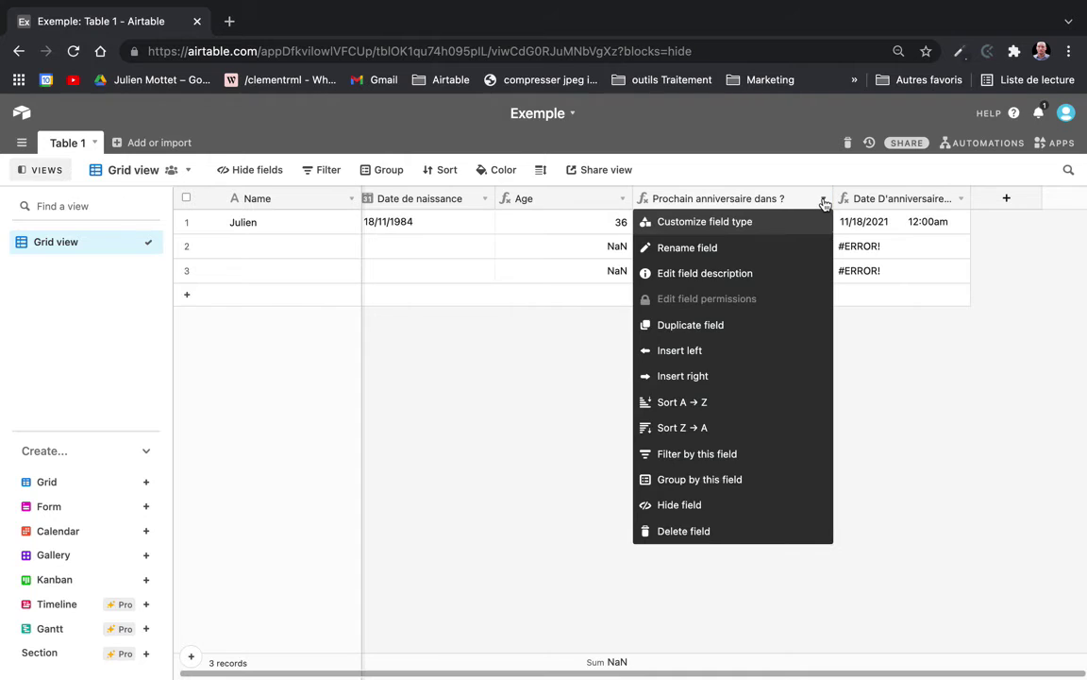
left_click(719, 222)
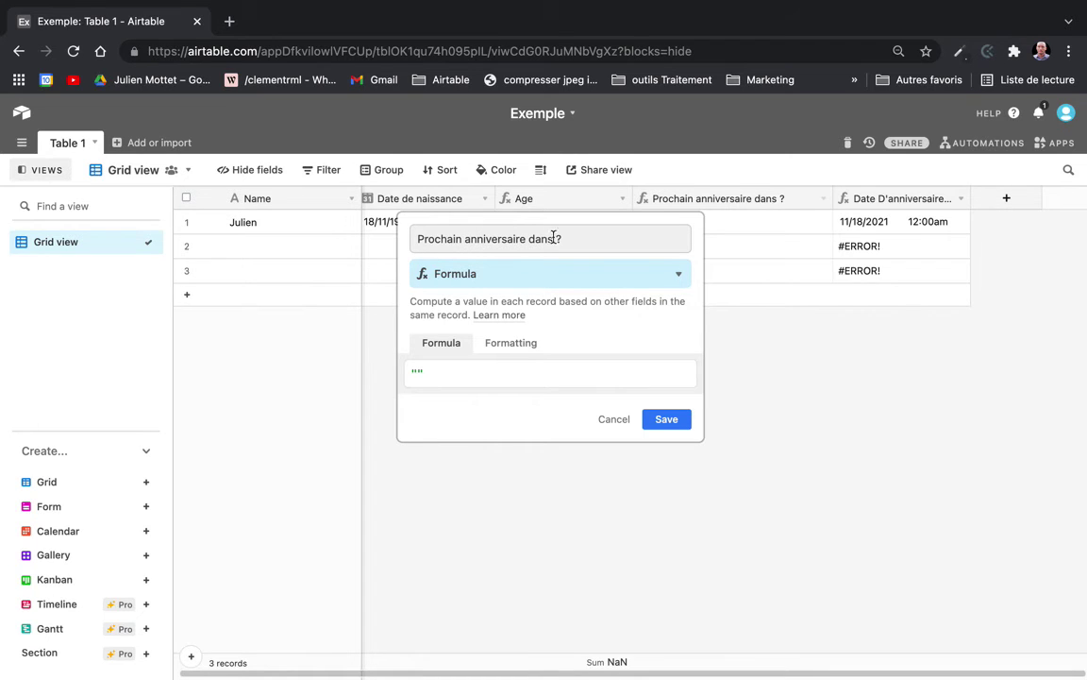
left_click(449, 379)
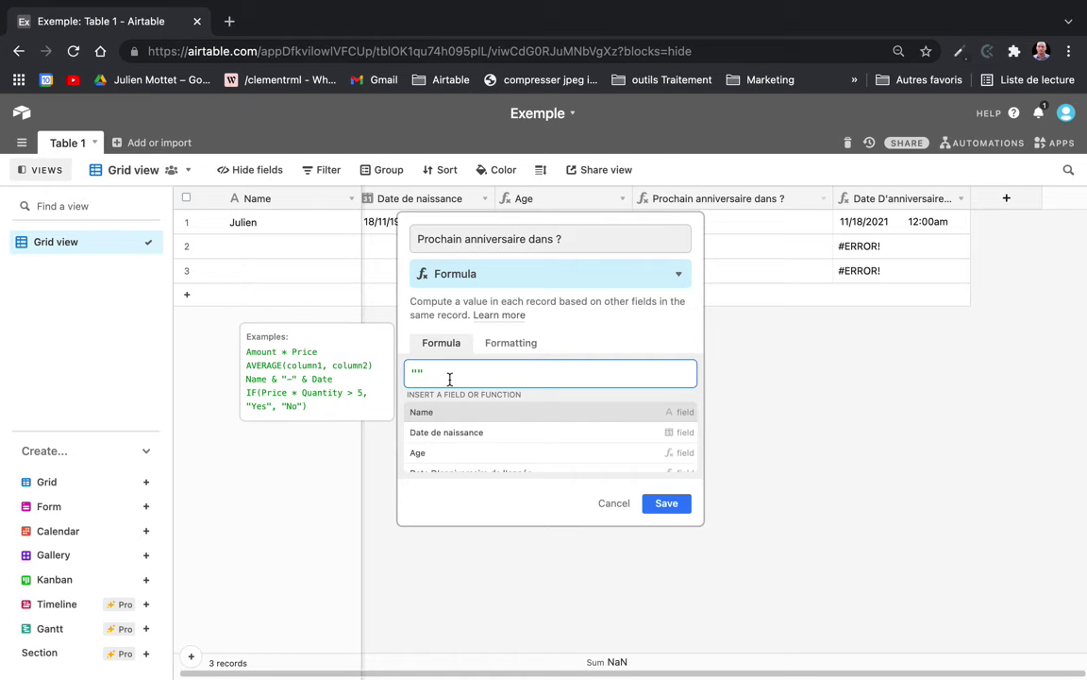
key("BackSpace")
key("BackSpace")
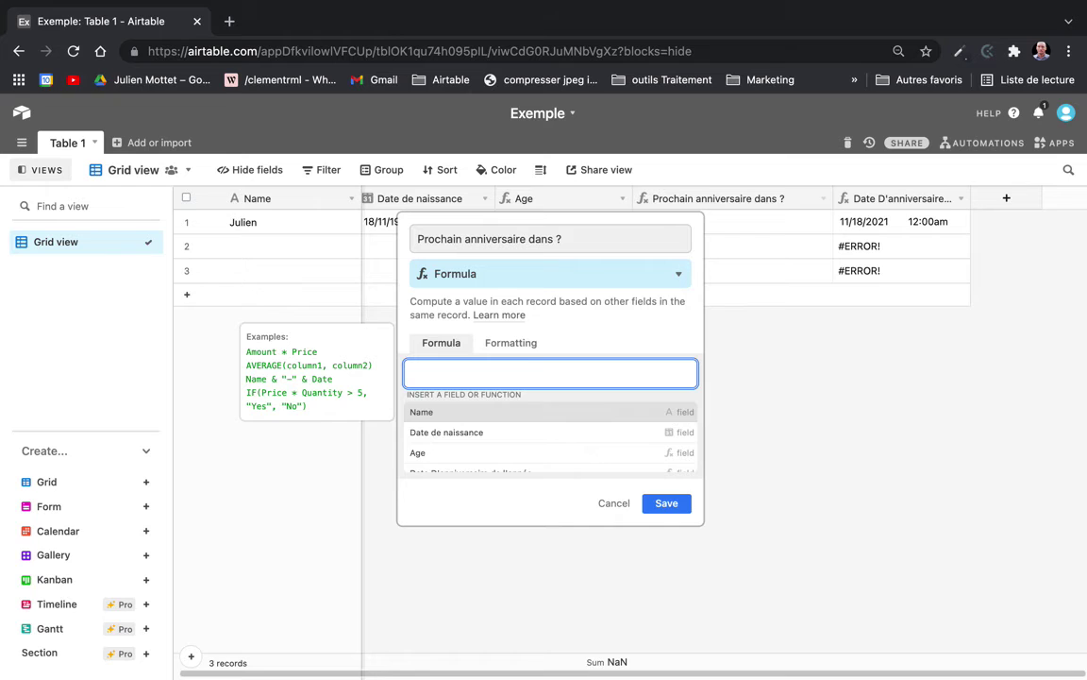
type("Date")
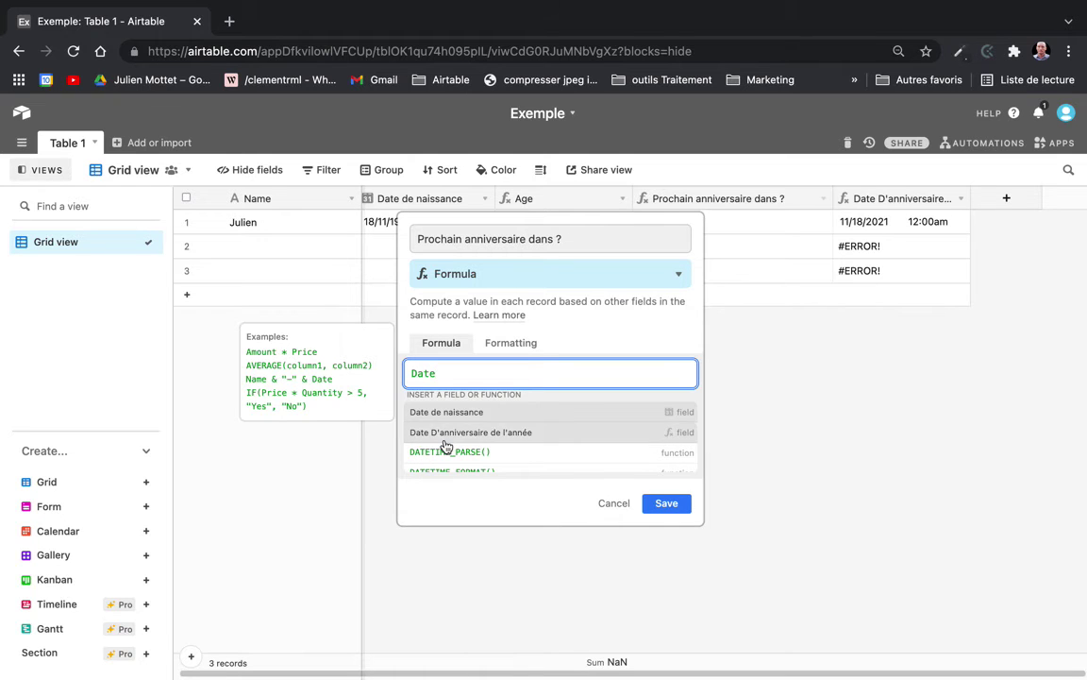
scroll(448, 445, "down", 2)
scroll(447, 444, "down", 1)
left_click(452, 466)
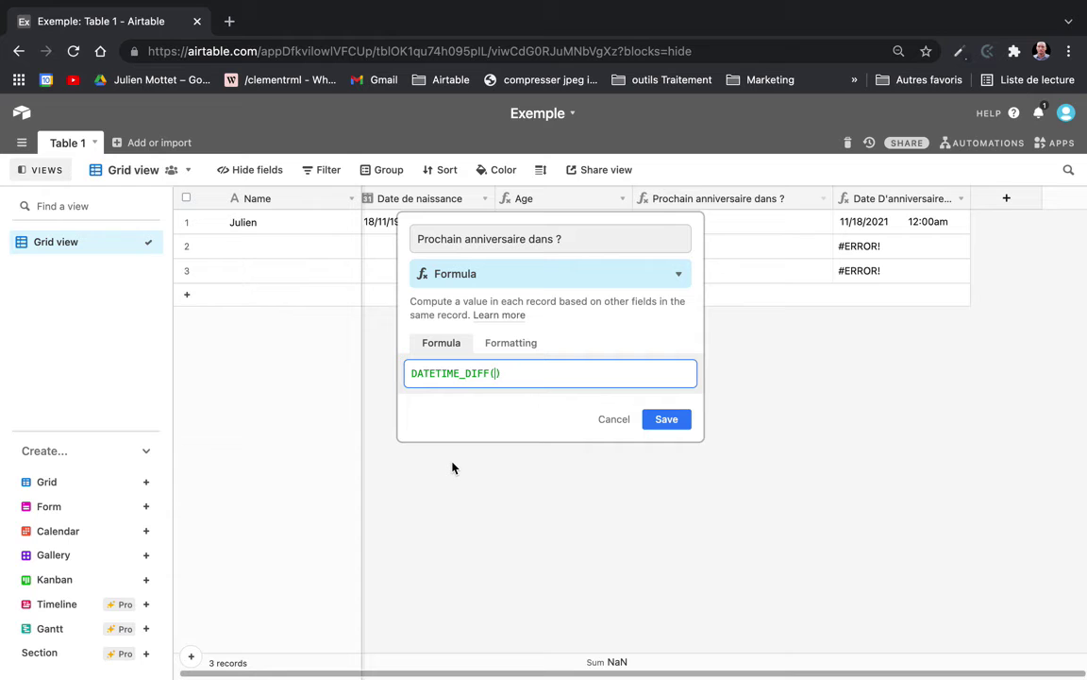
Step: Fill DATETIME_DIFF with {Date D'anniversaire de l'année},TODAY(),"days" as its arguments and save the field
type("Date")
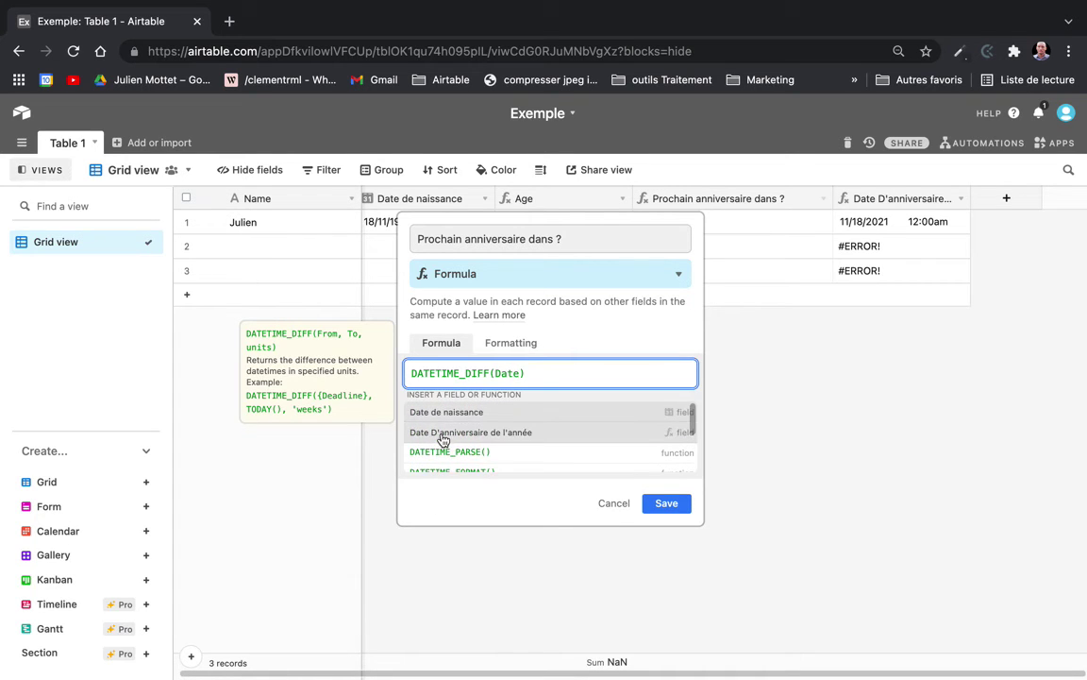
left_click(441, 433)
type(",toda")
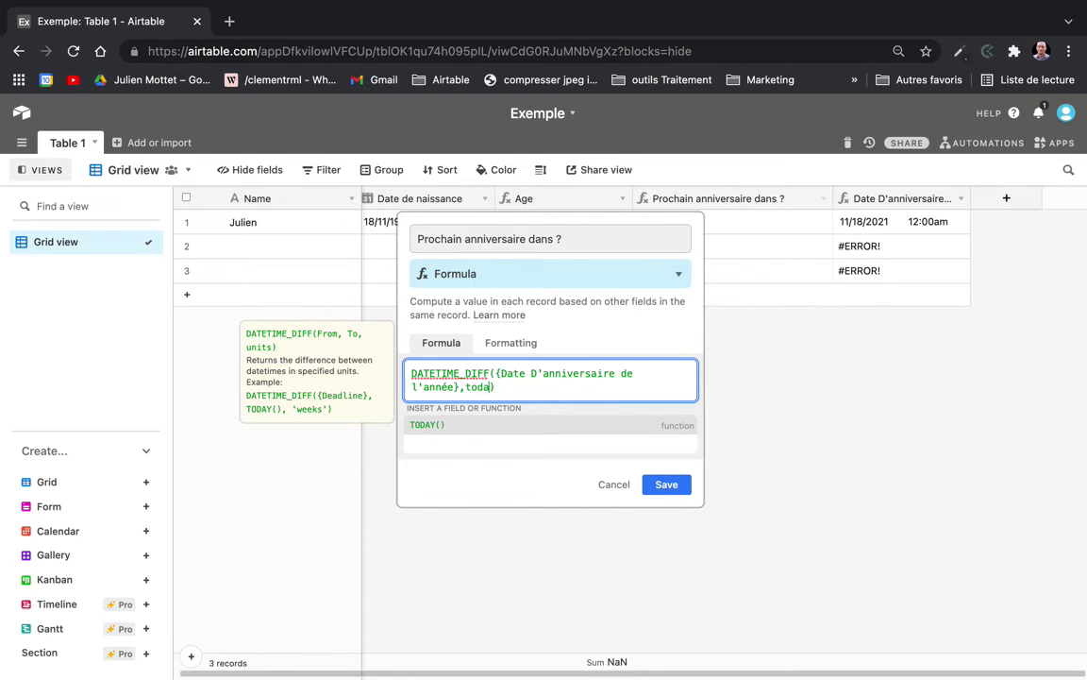
left_click(441, 426)
type(",\"")
key("Left")
key("Left")
type(")")
key("Right")
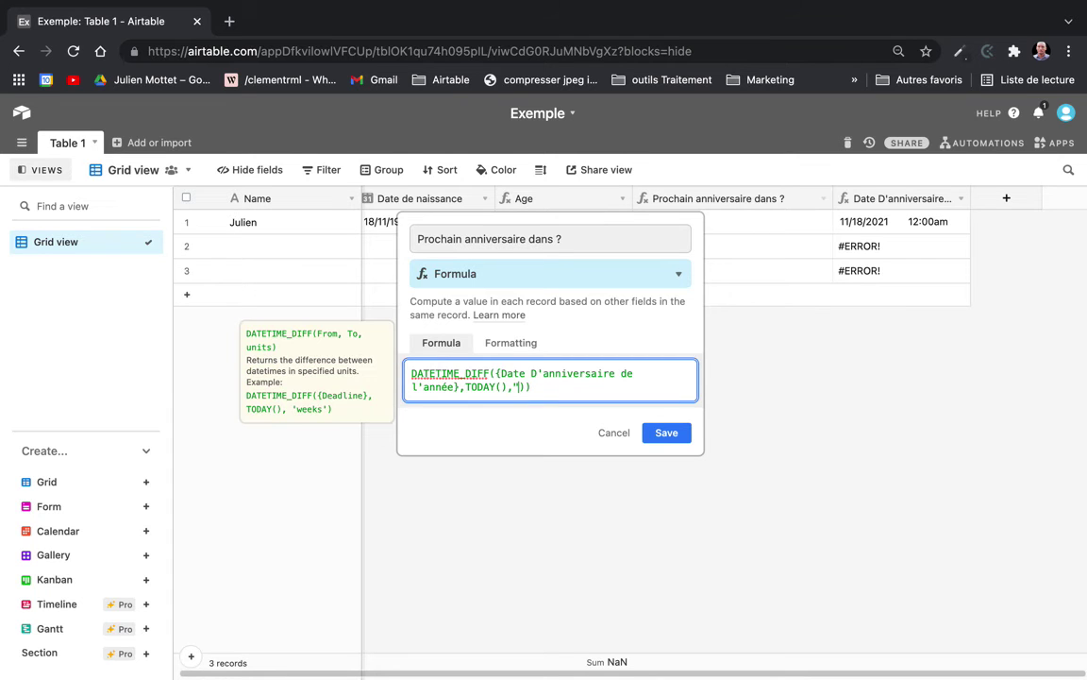
type("\"days")
left_click(676, 434)
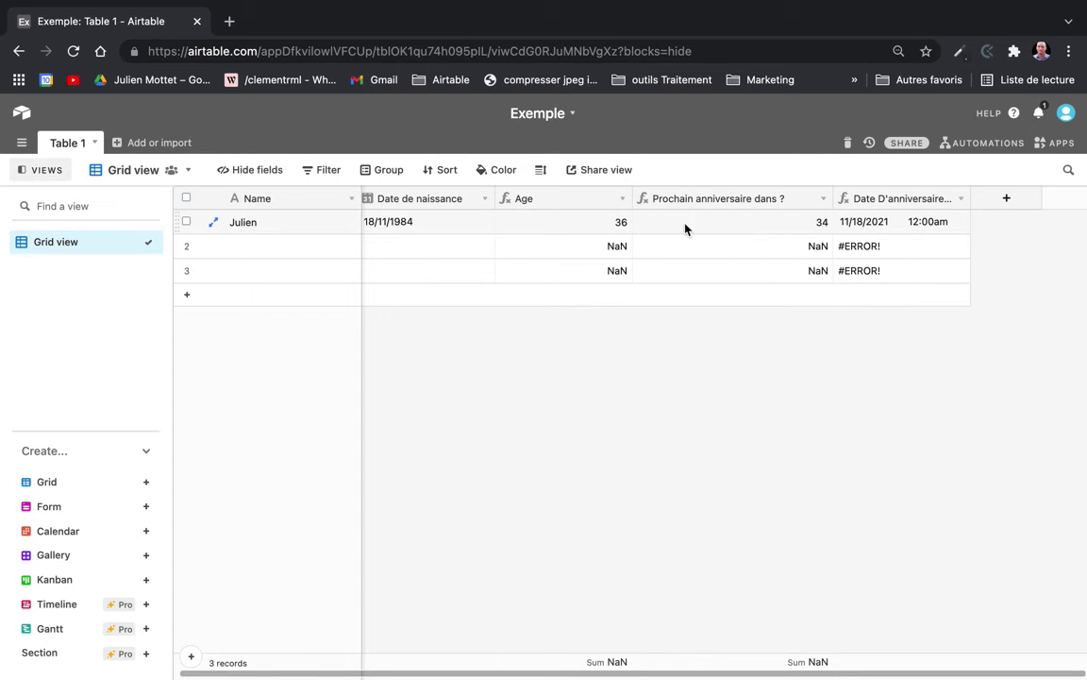
Step: Change the first record's date of birth to one whose birthday has already passed this year
scroll(557, 232, "left", 1)
left_click(382, 217)
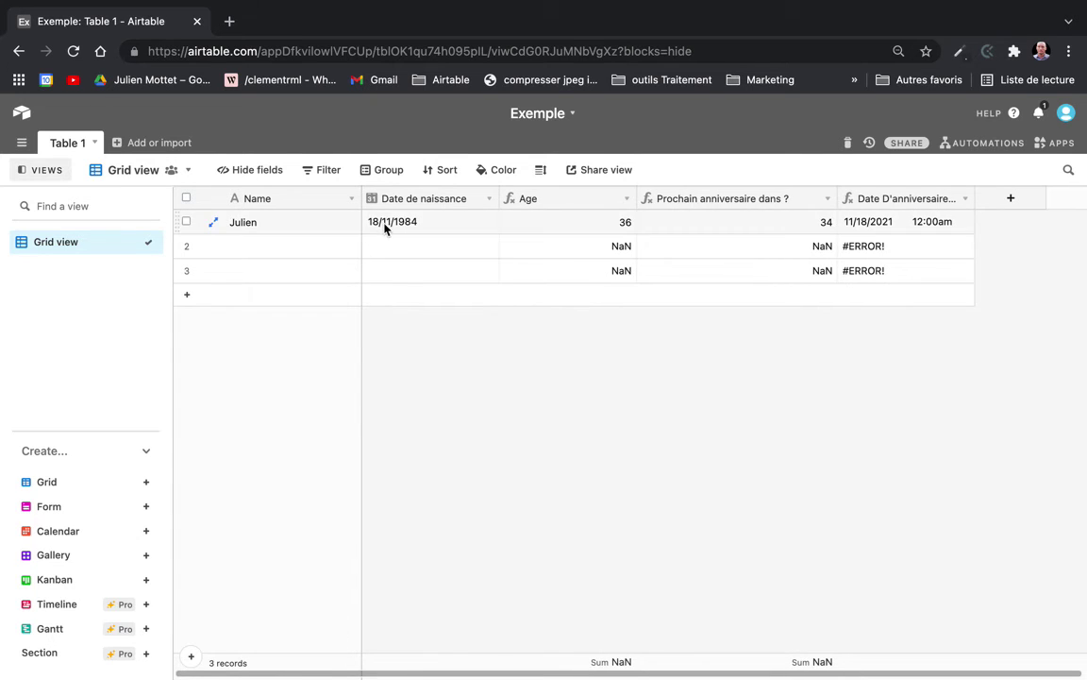
left_click(384, 221)
left_click(373, 245)
left_click(372, 246)
left_click(373, 245)
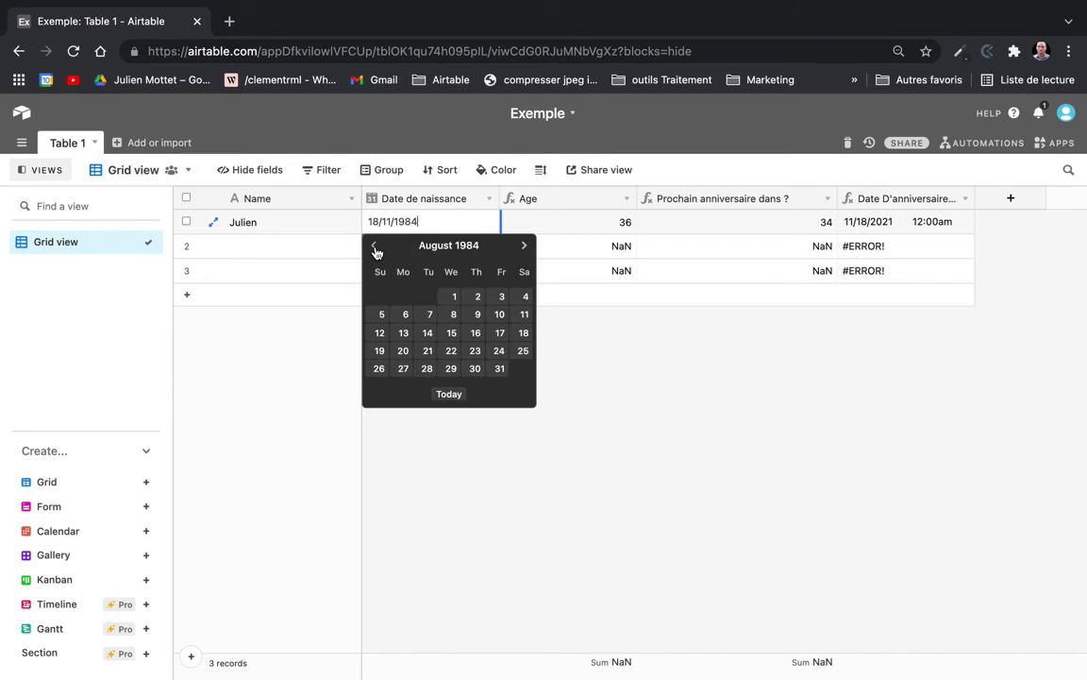
left_click(373, 245)
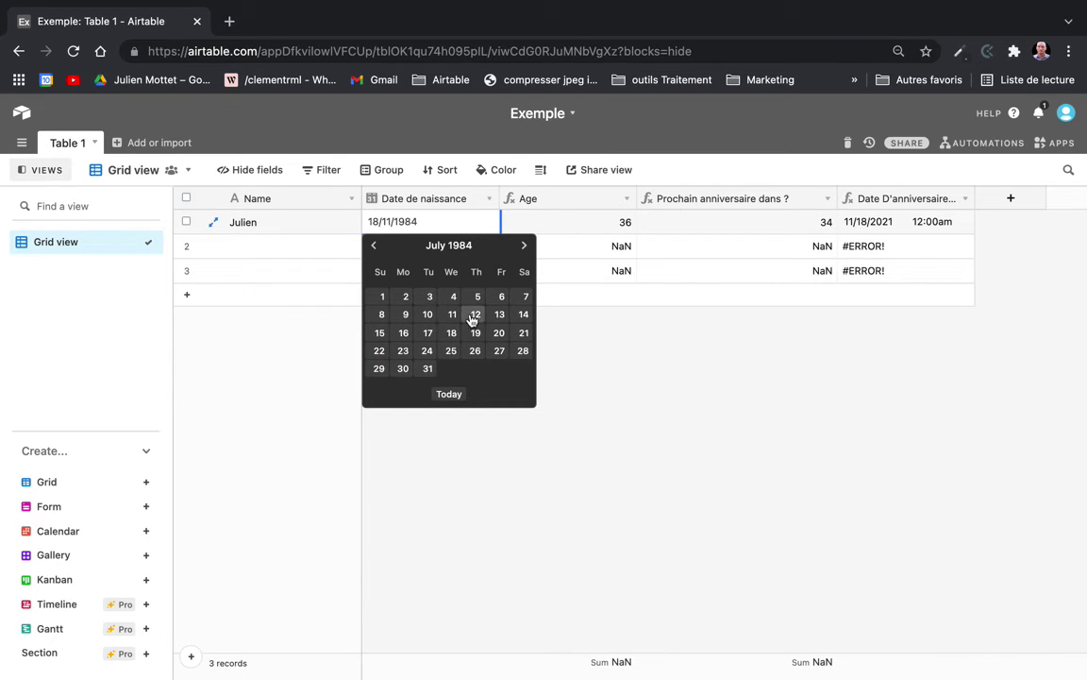
left_click(524, 314)
left_click(728, 385)
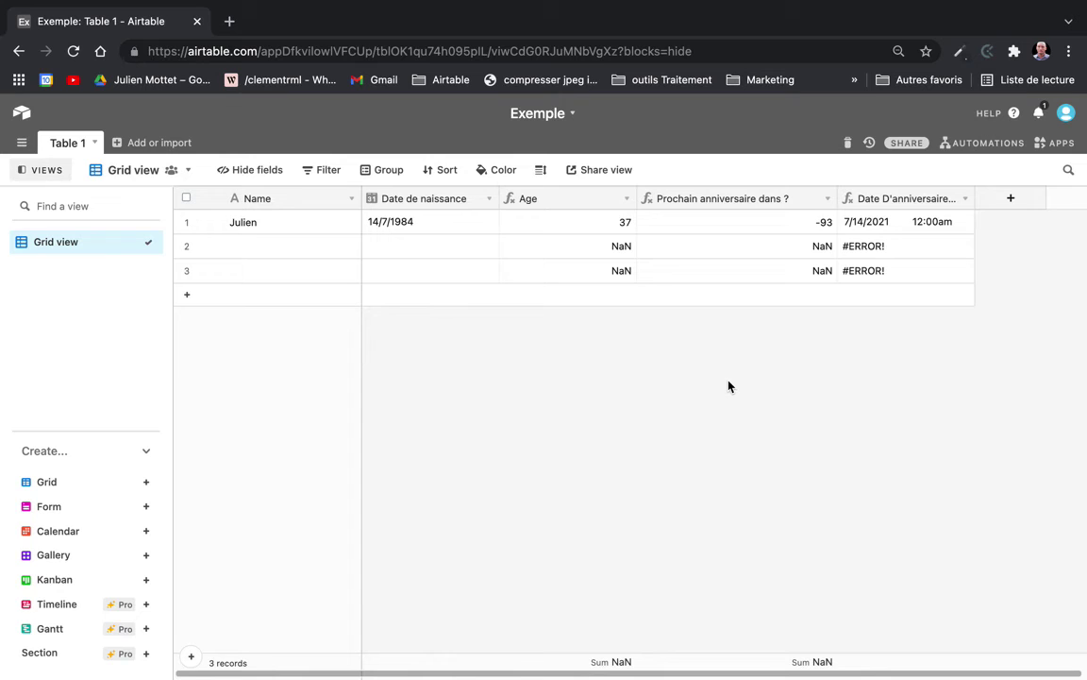
Step: Duplicate the "Date D'anniversaire de l'année" field and name the copy "Date D'anniversaire de l'année prochaine"
left_click(966, 200)
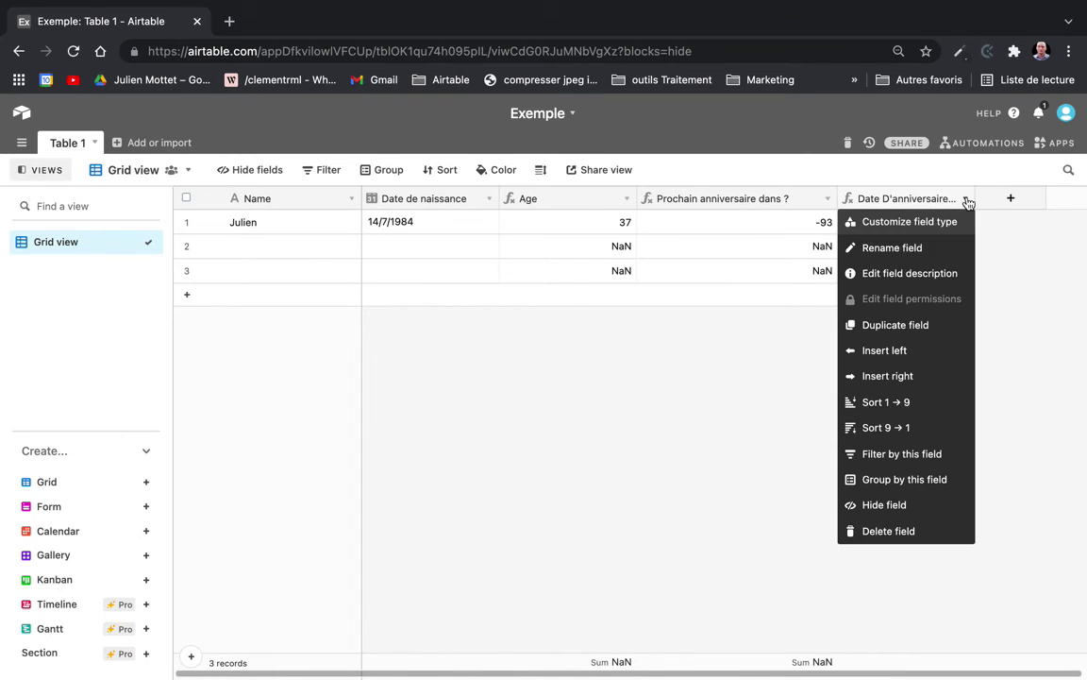
left_click(894, 325)
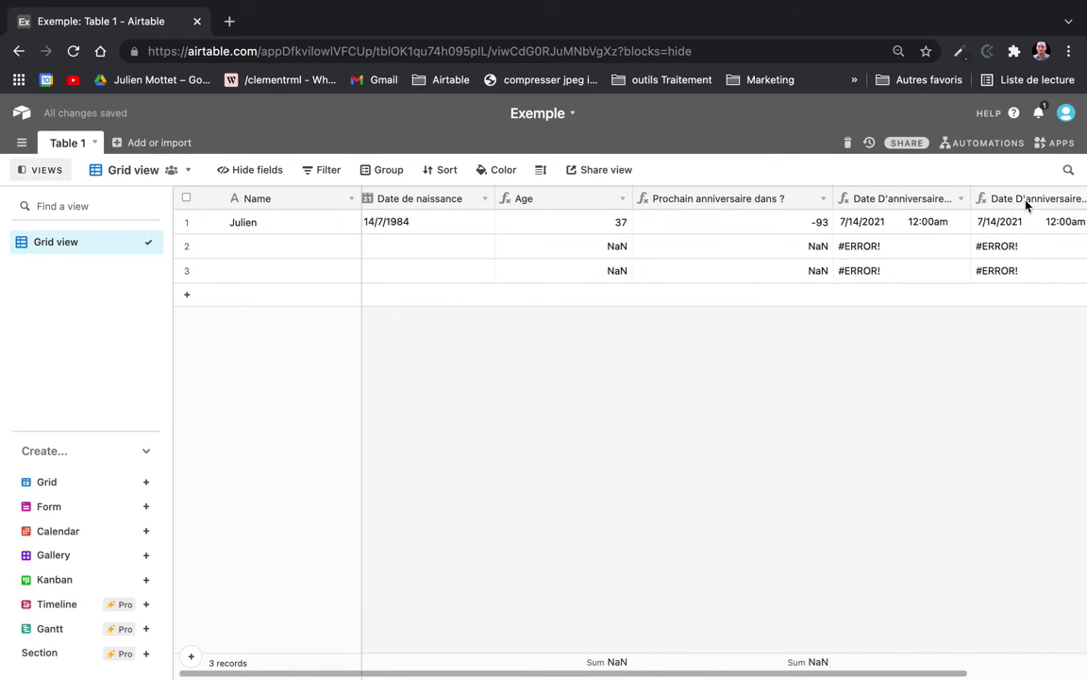
left_click(544, 236)
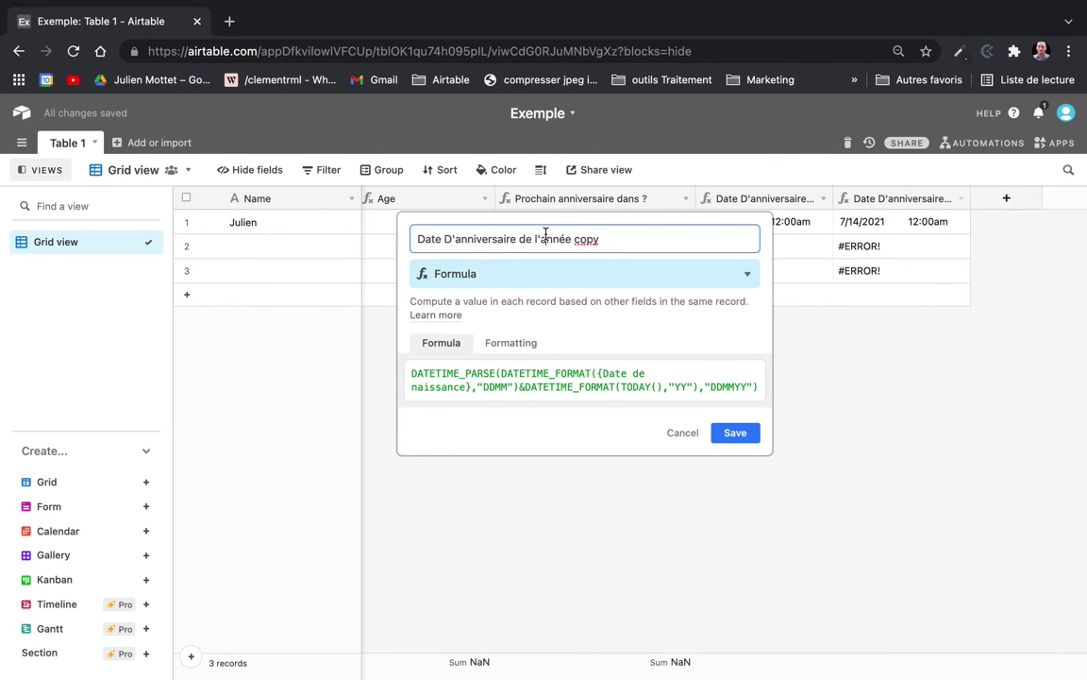
left_click_drag(573, 238, 646, 239)
type("prochaine")
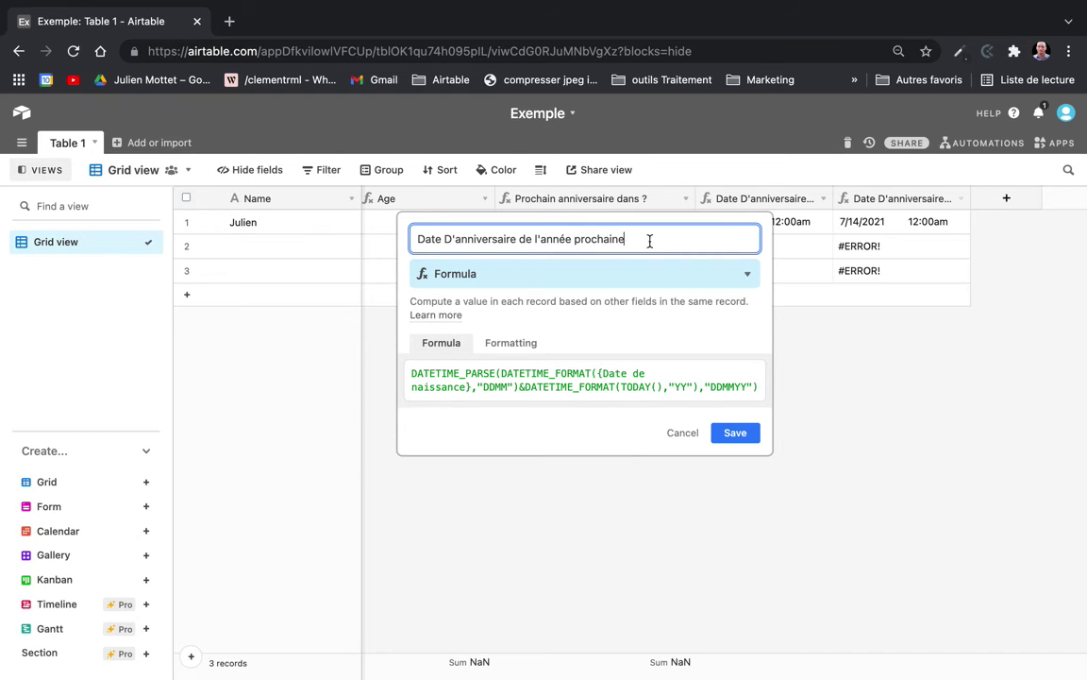
Step: Insert DATEADD( in front of TODAY() in the "Date D'anniversaire de l'année prochaine" formula, without its closing parenthesis
left_click(613, 374)
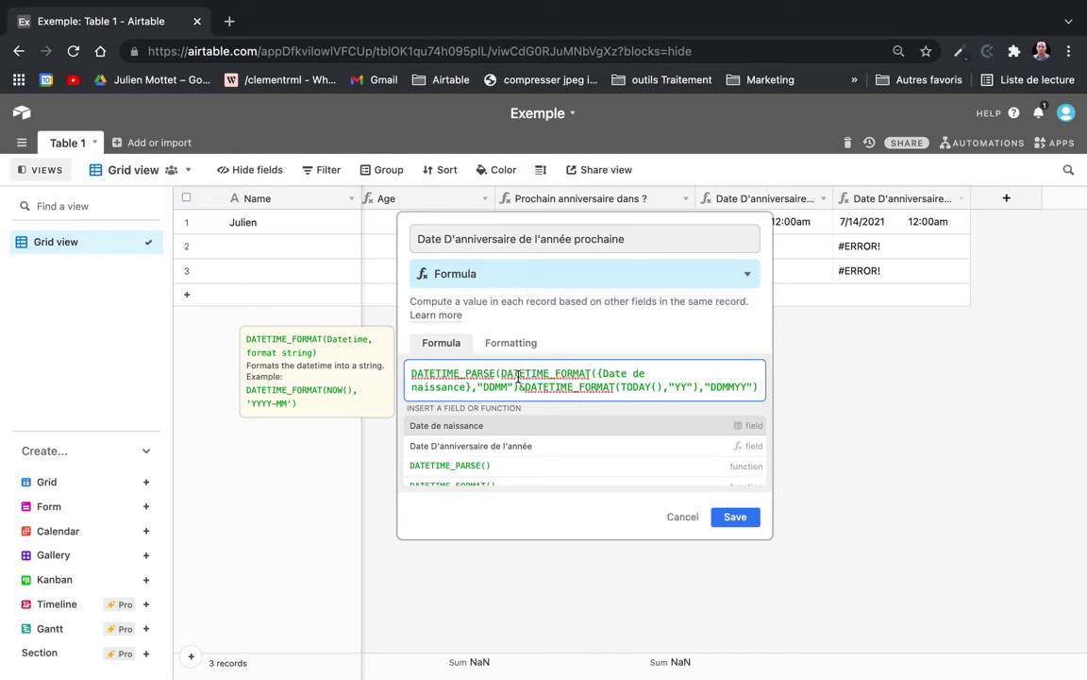
left_click(517, 381)
type(")")
left_click(621, 389)
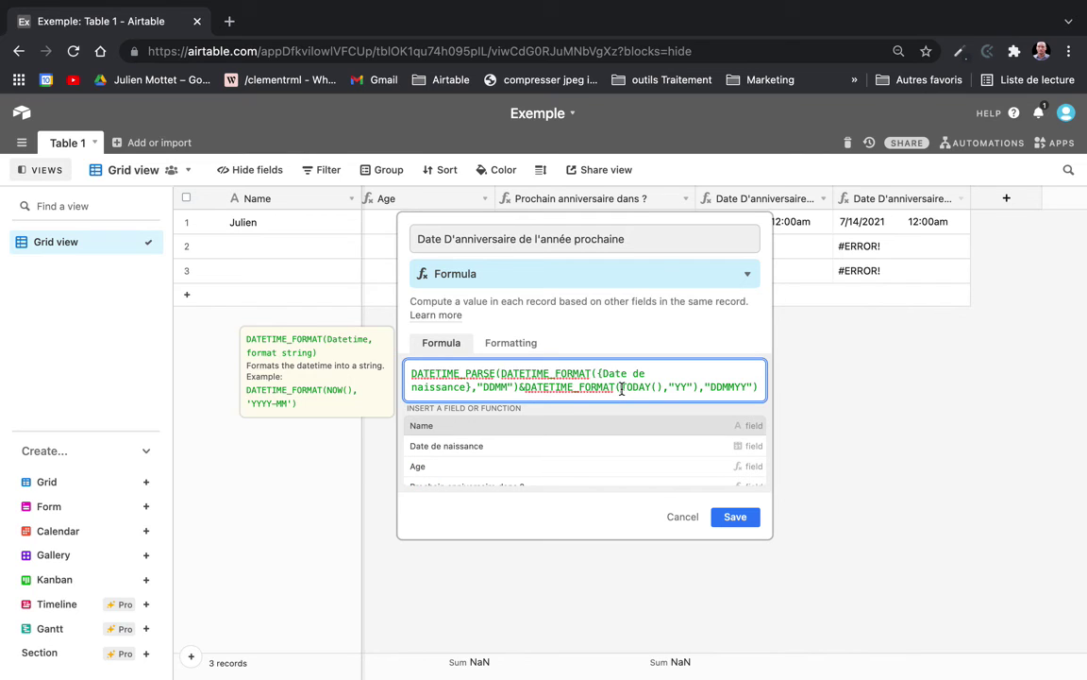
type("DATE")
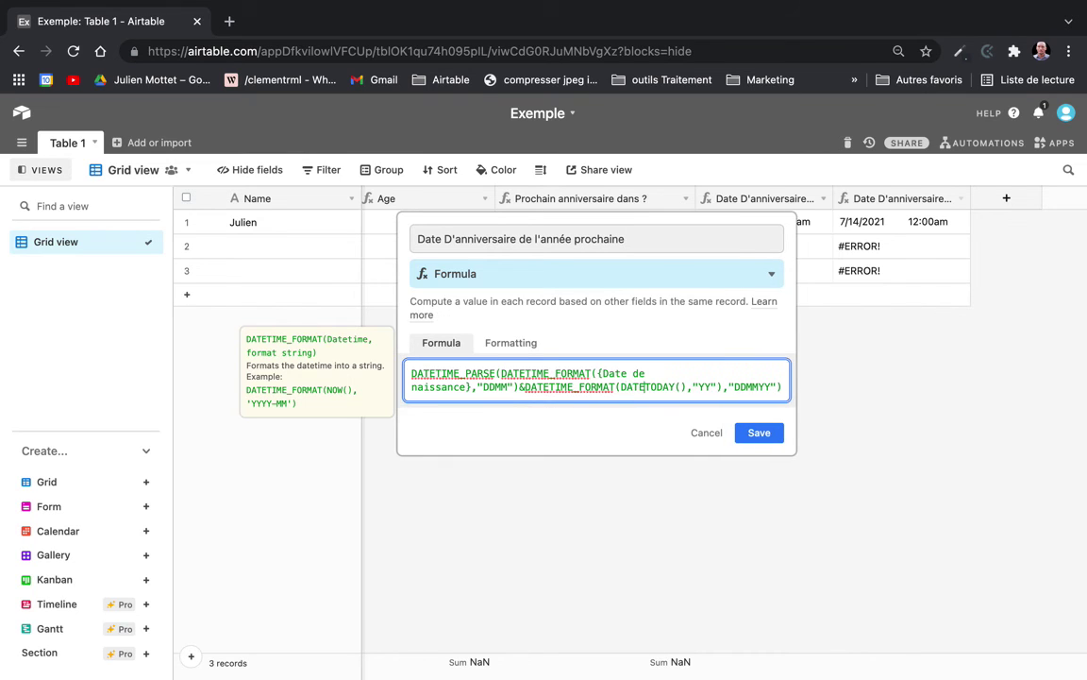
type("A")
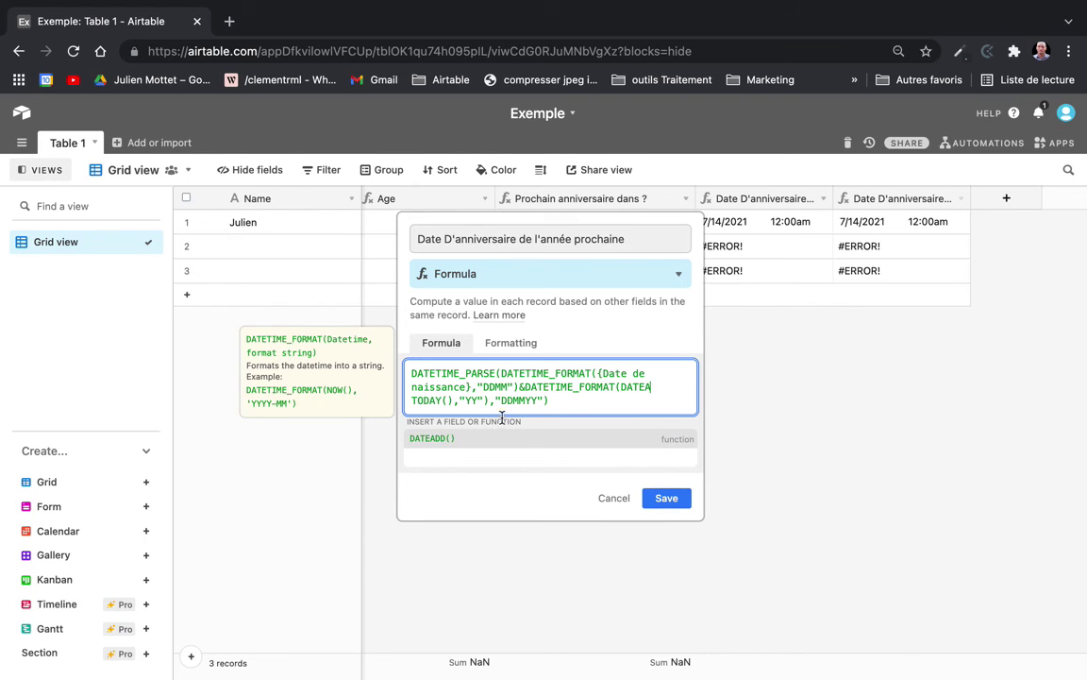
left_click(499, 439)
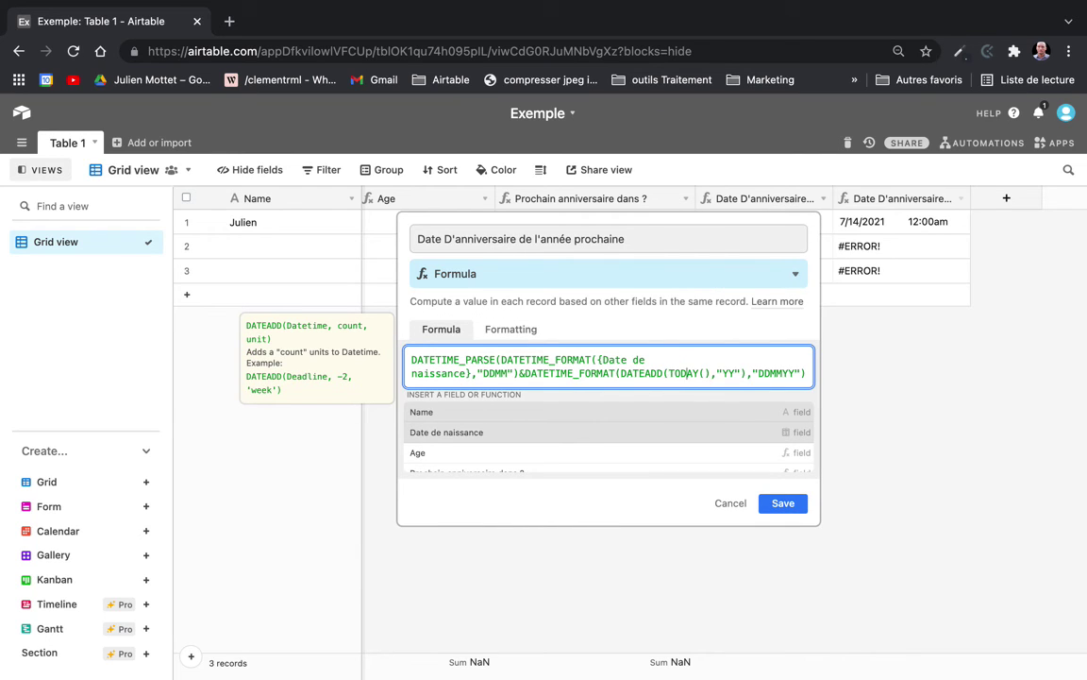
Step: Complete the expression as DATEADD(TODAY(),1,"year") and save the field
type(",")
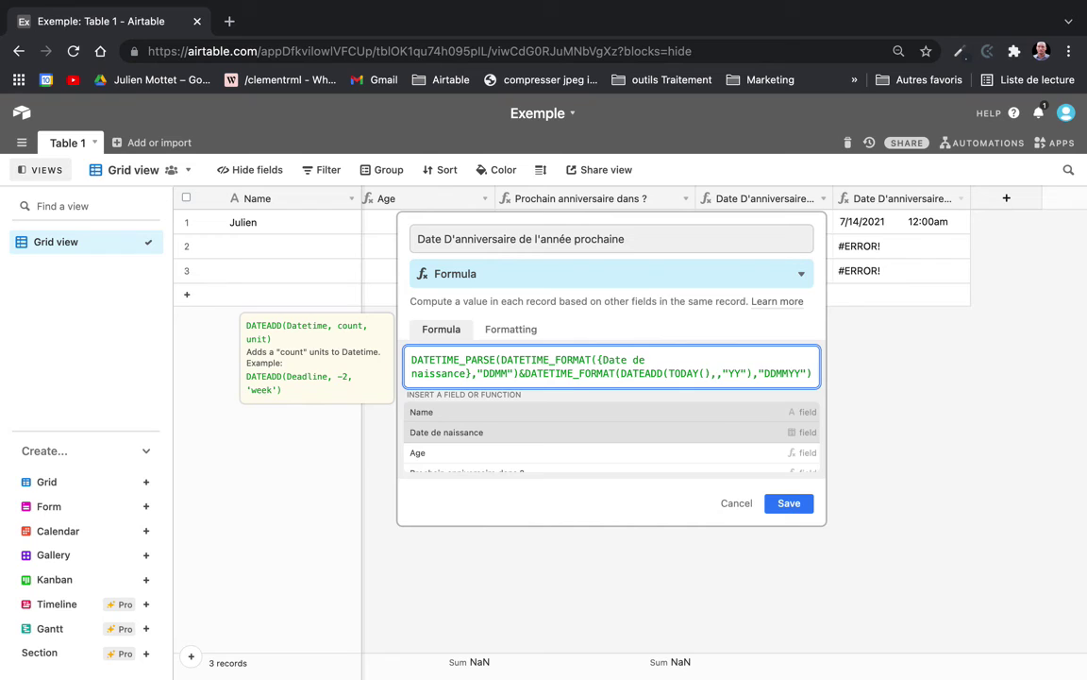
type("1,")
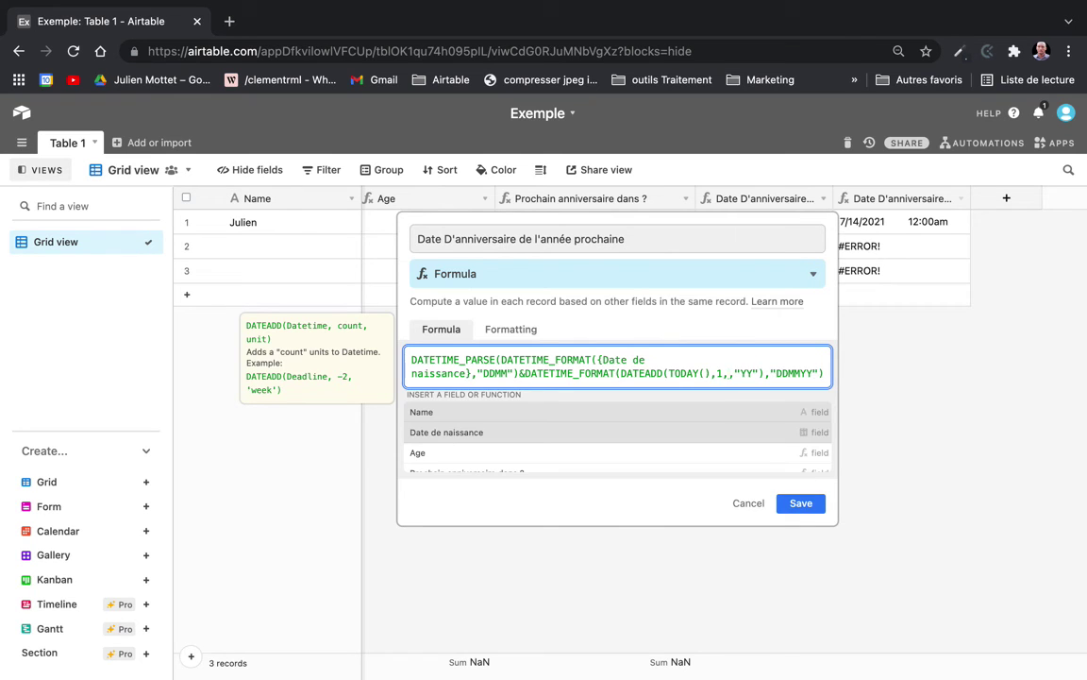
type("\"")
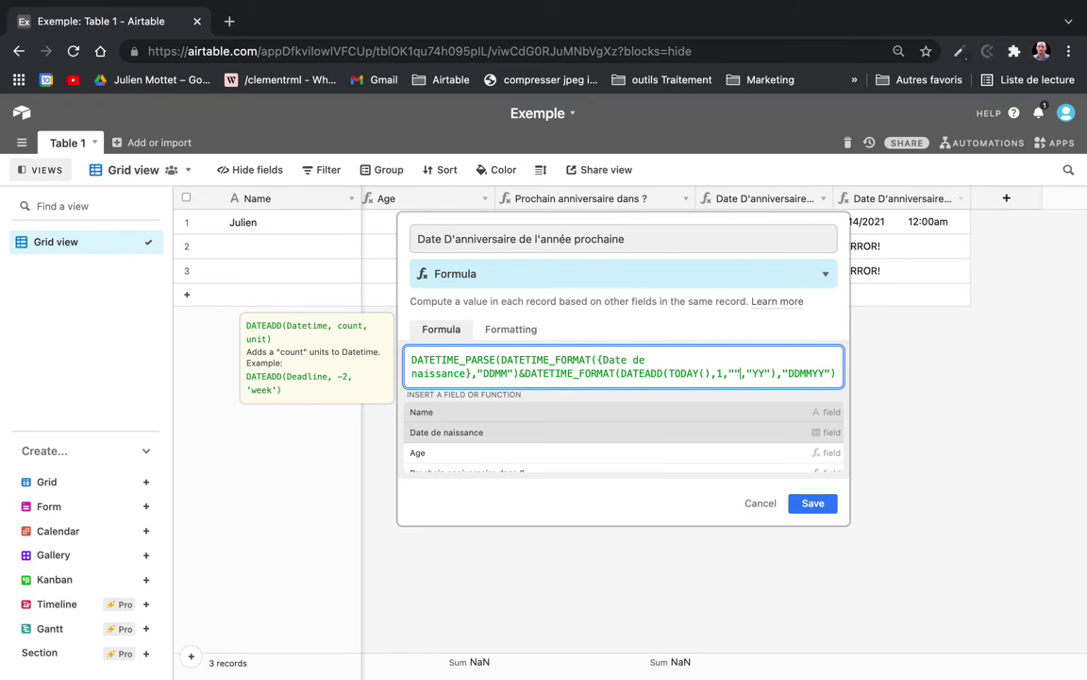
type("years")
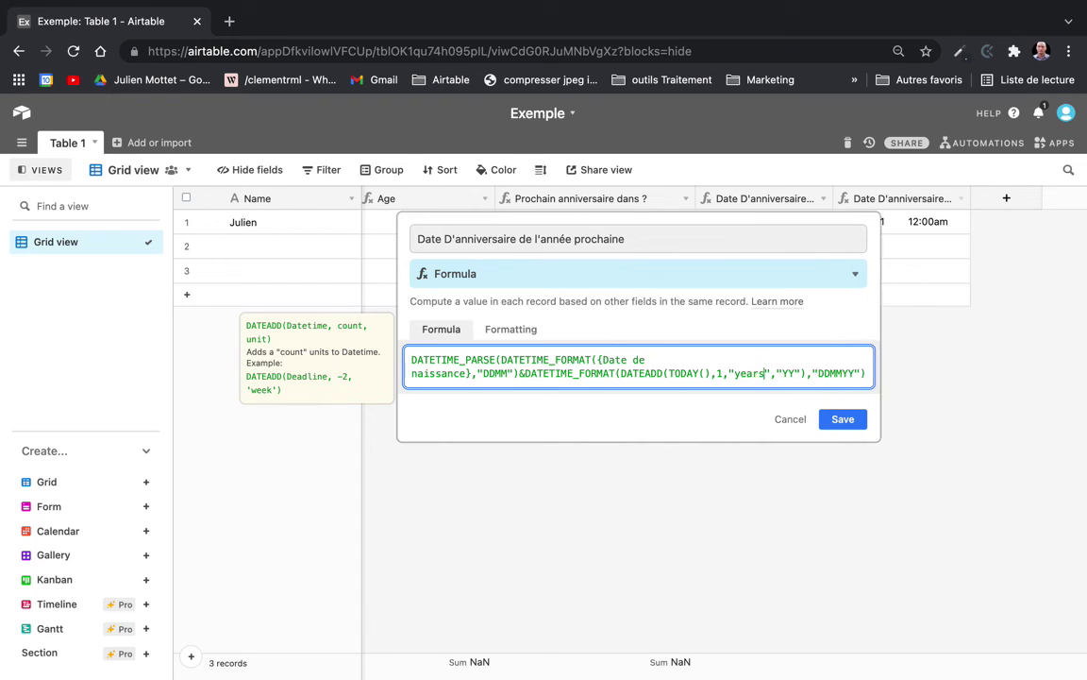
key("BackSpace")
type("\")")
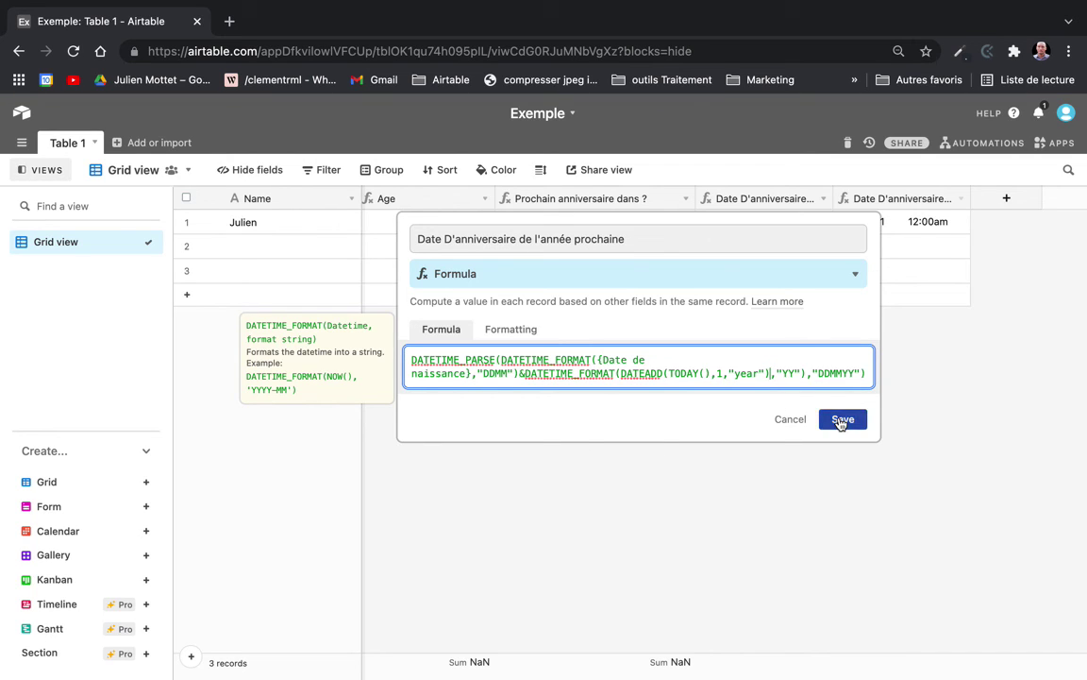
left_click(841, 421)
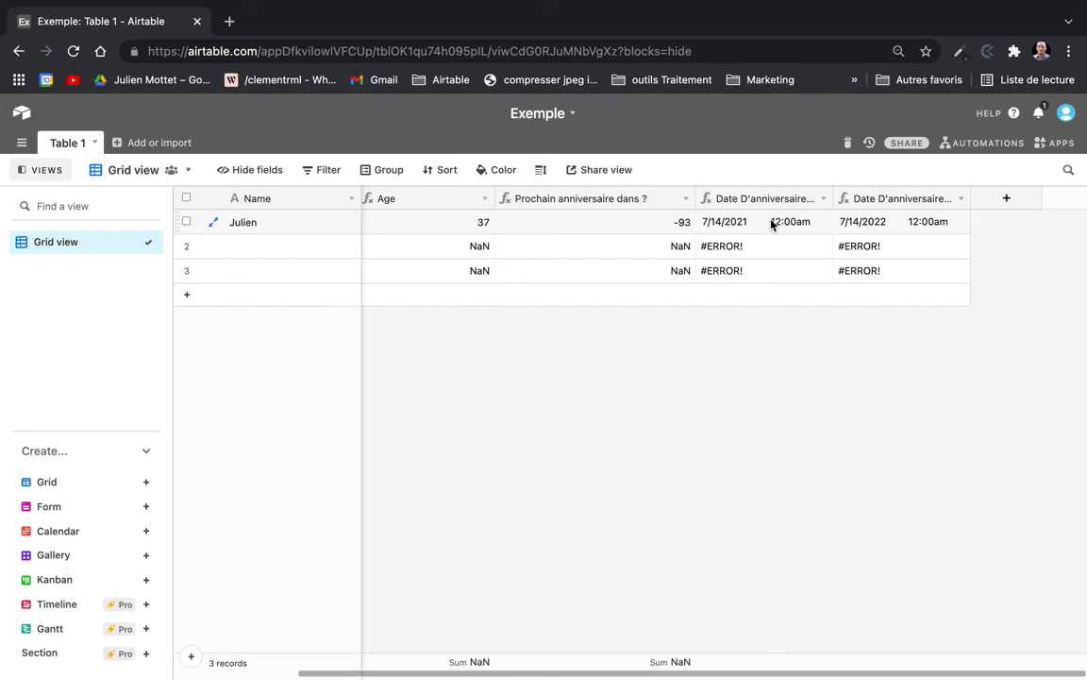
Step: In the "Prochain anniversaire dans ?" formula, wrap the existing DATETIME_DIFF expression in an IF( condition testing >0, followed by a comma
left_click(686, 200)
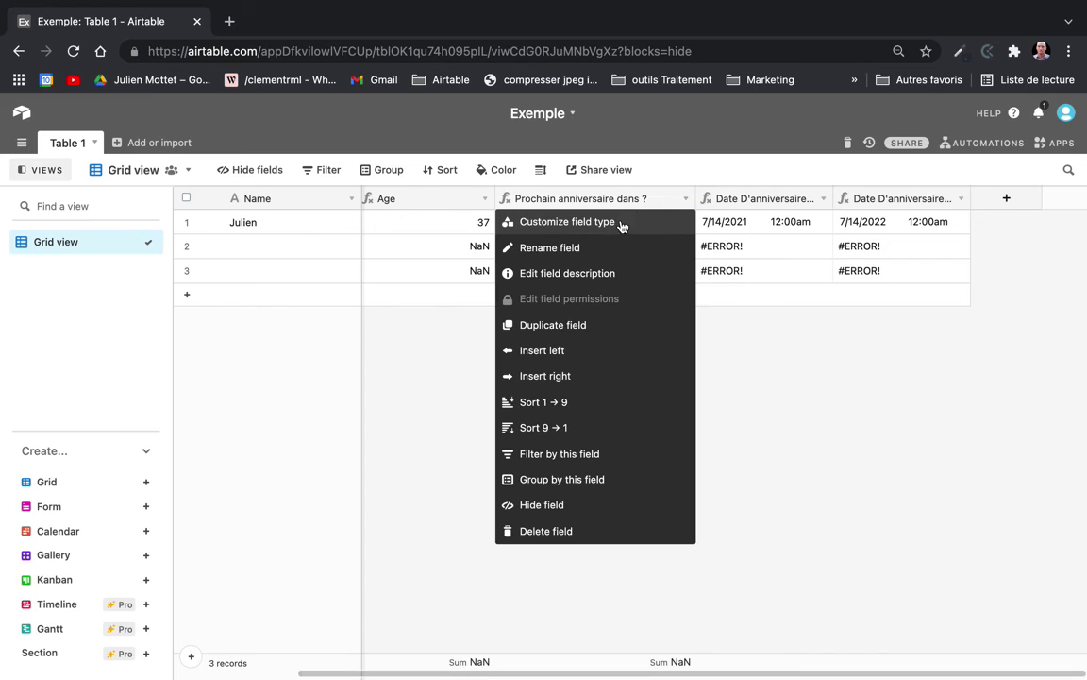
left_click(622, 224)
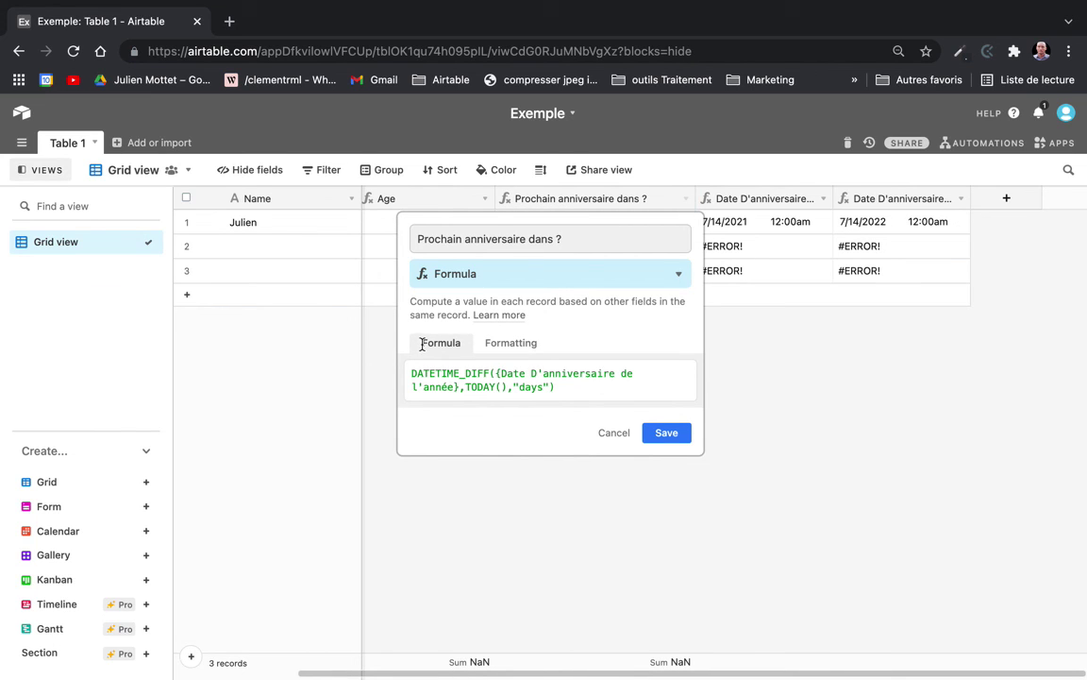
left_click(409, 370)
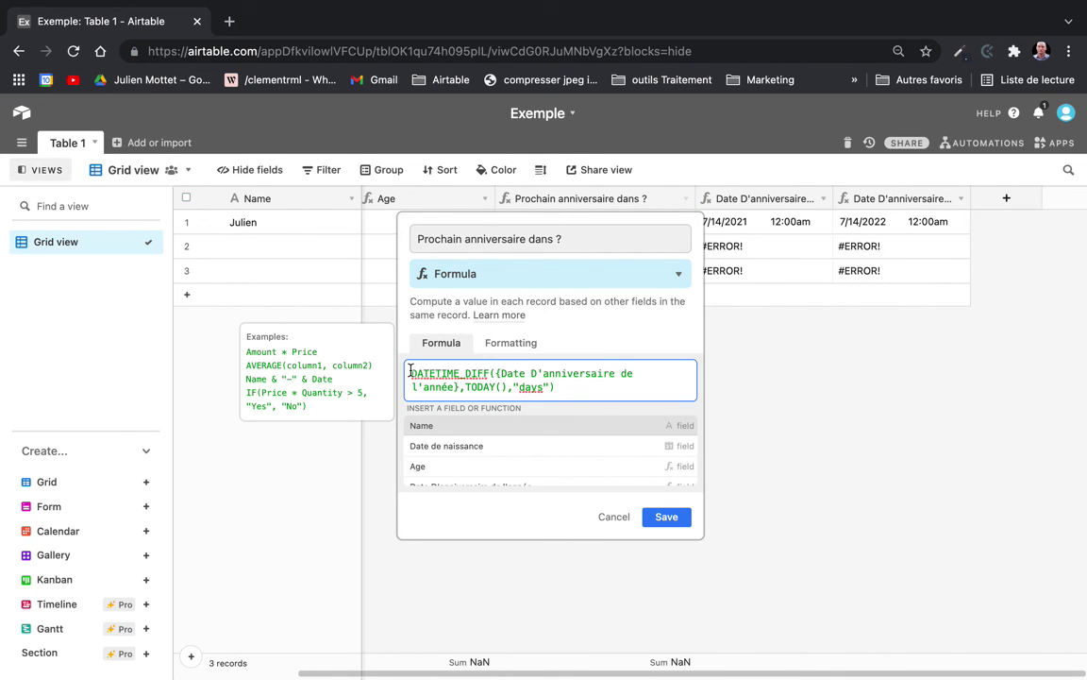
type("IF(")
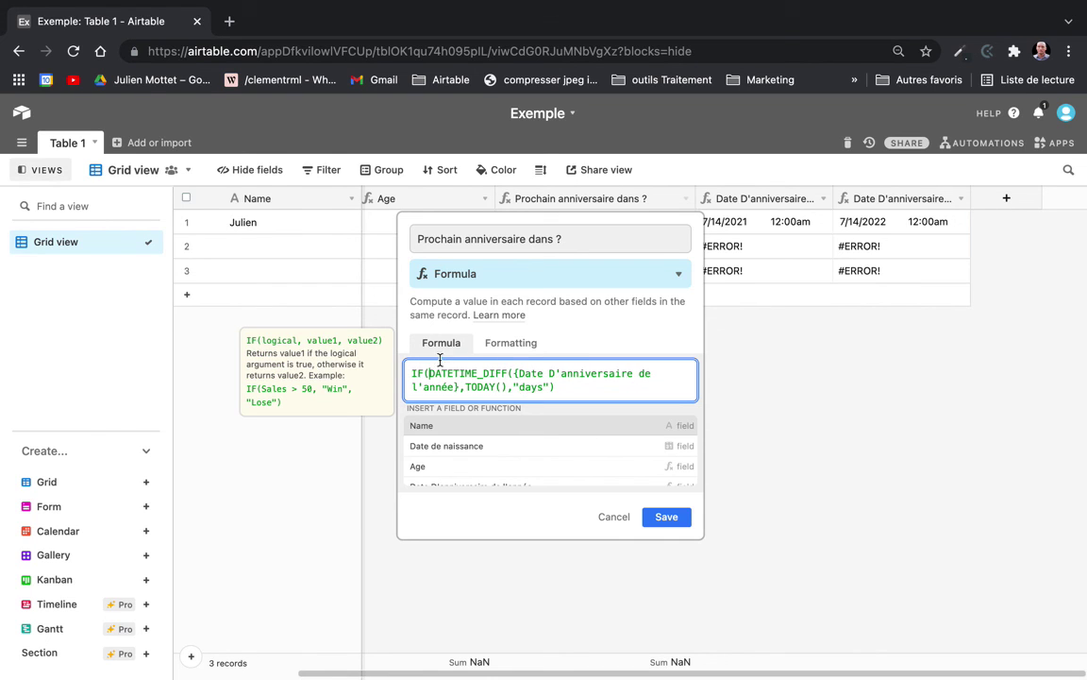
left_click(559, 385)
left_click(559, 385)
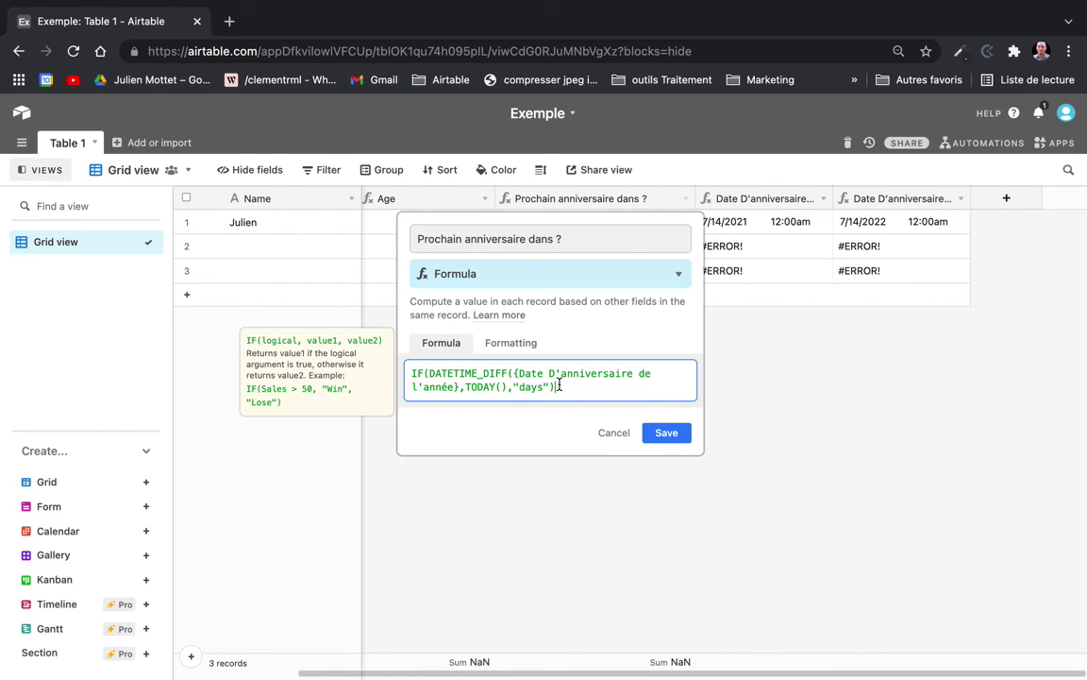
type(">0")
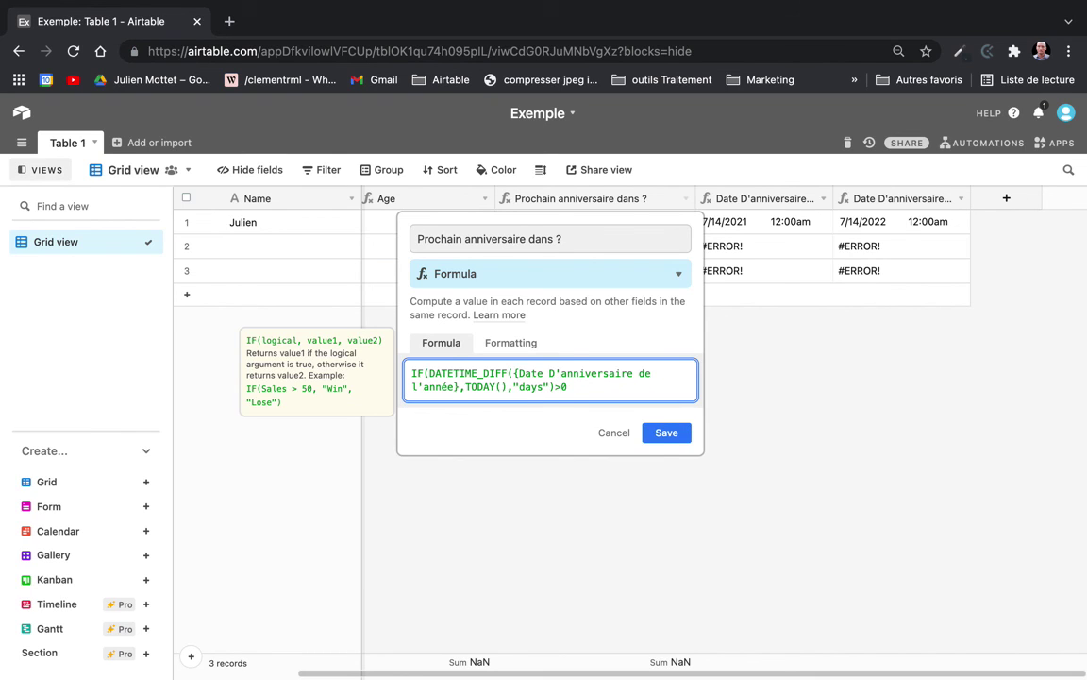
type(",")
Step: Copy the DATETIME_DIFF expression based on "Date D'anniversaire de l'année" into the IF as its true result, followed by a comma
left_click_drag(557, 387, 431, 378)
key("super+c")
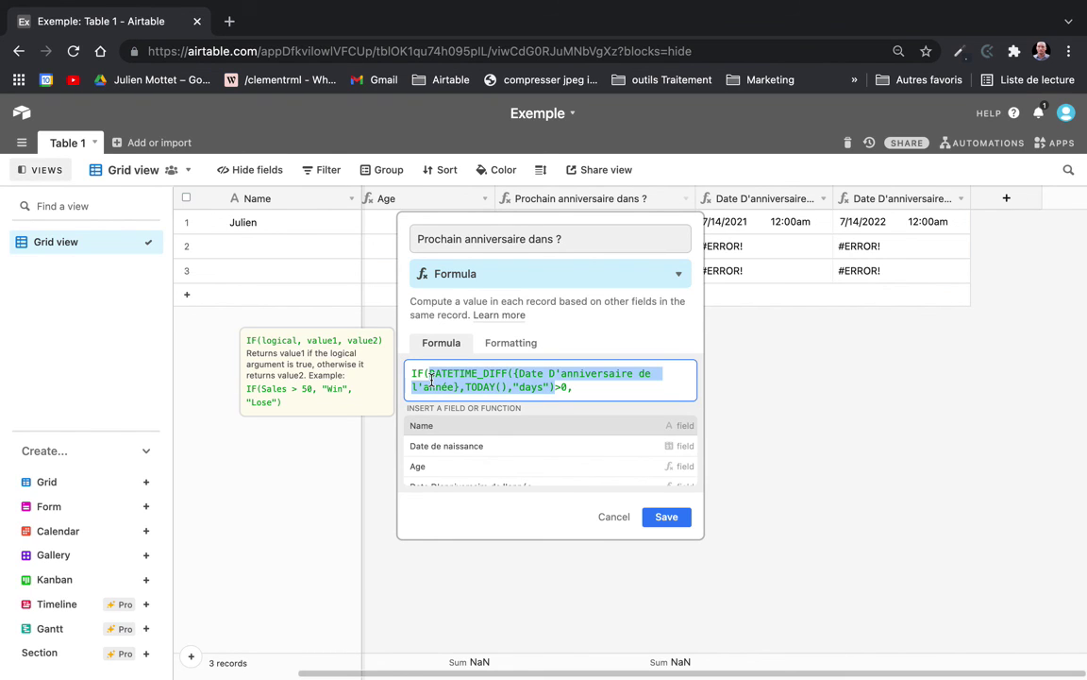
left_click(624, 389)
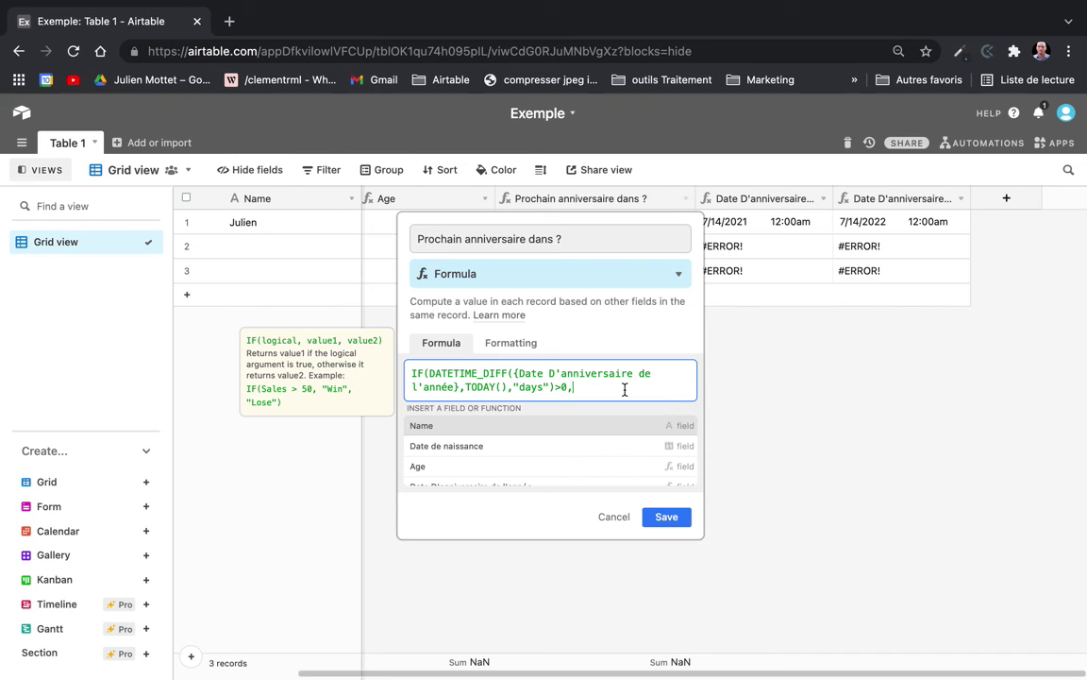
key("super+v")
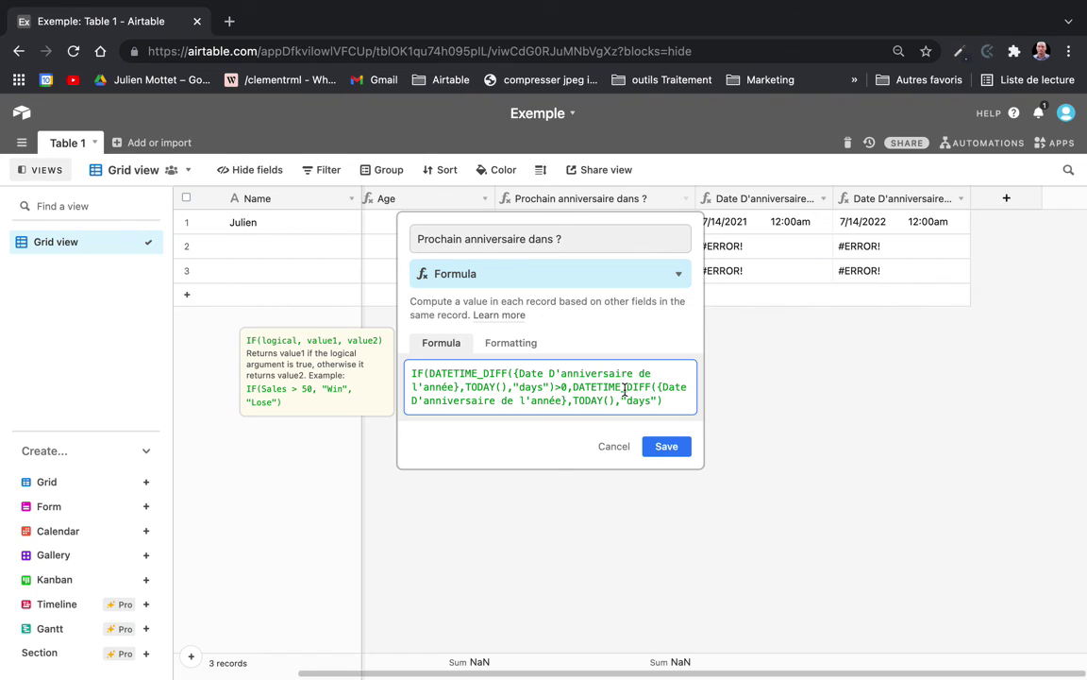
type(",")
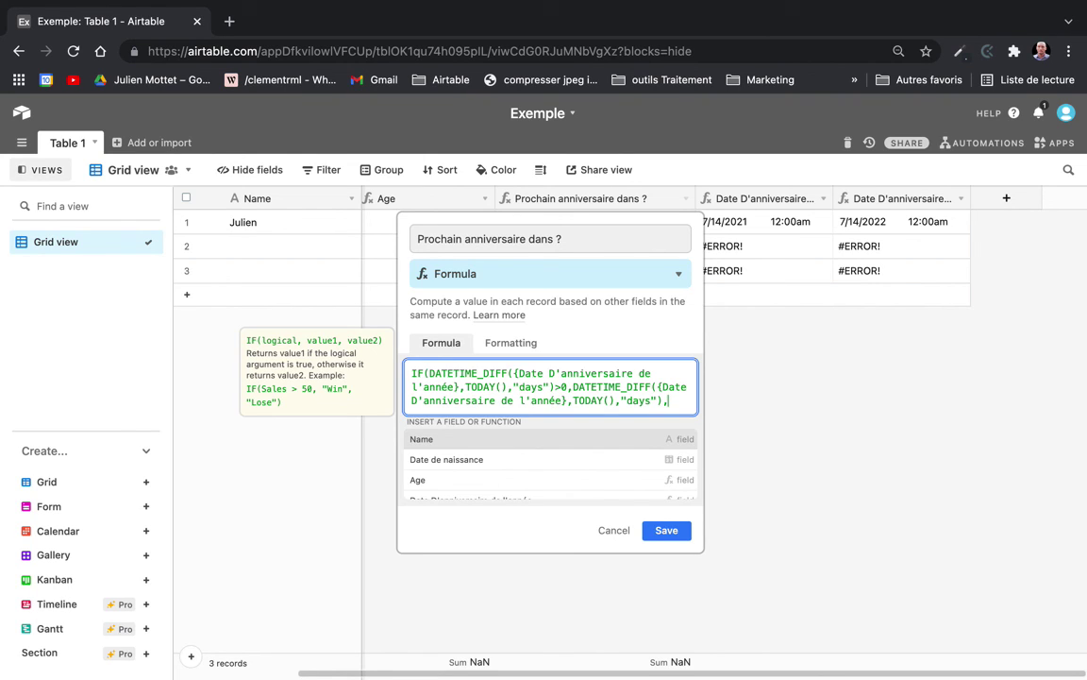
Step: Add DATETIME_DIFF({Date D'anniversaire de l'année prochaine},TODAY(),"days") as the IF's false result, close the function's parenthesis and save the field
key("ctrl+v")
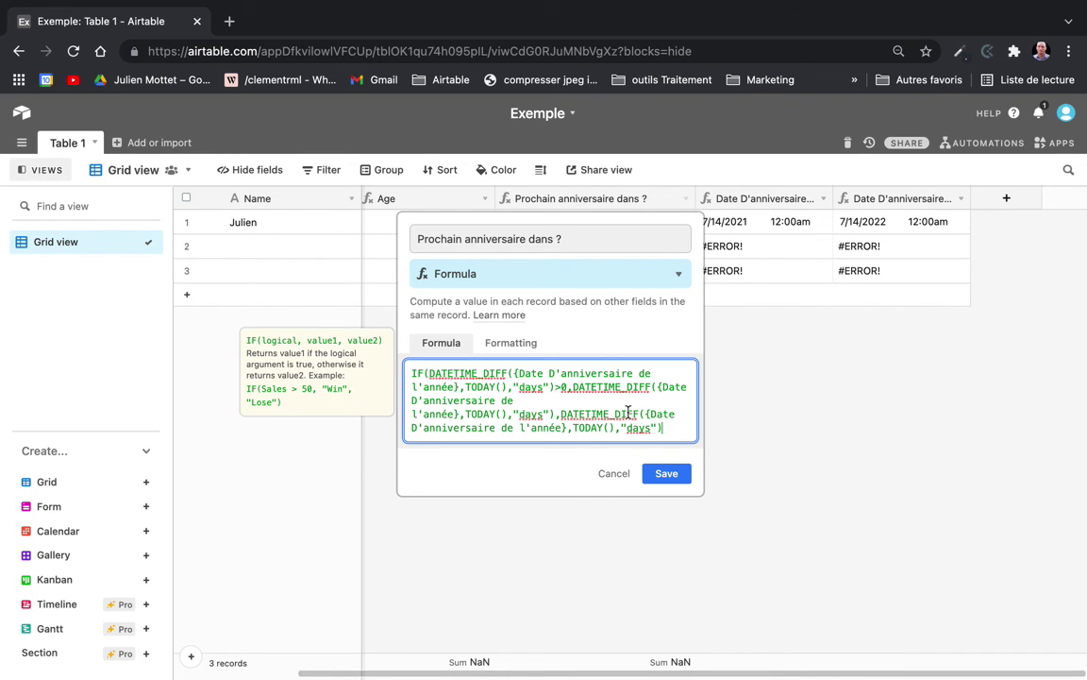
left_click_drag(645, 413, 564, 431)
type("date")
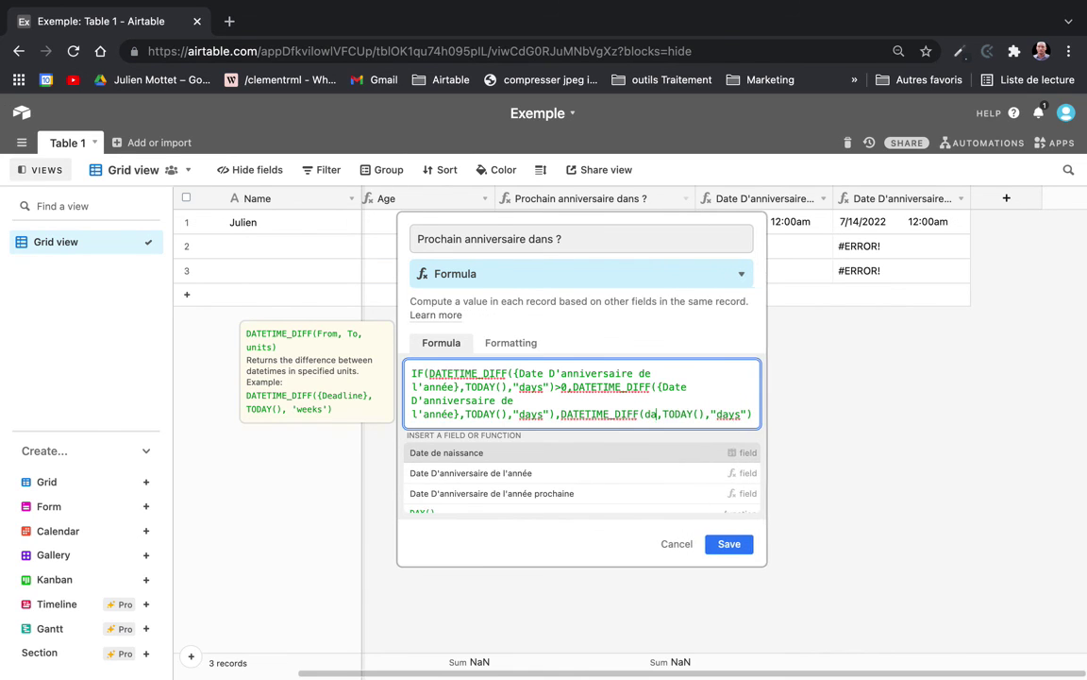
left_click(522, 492)
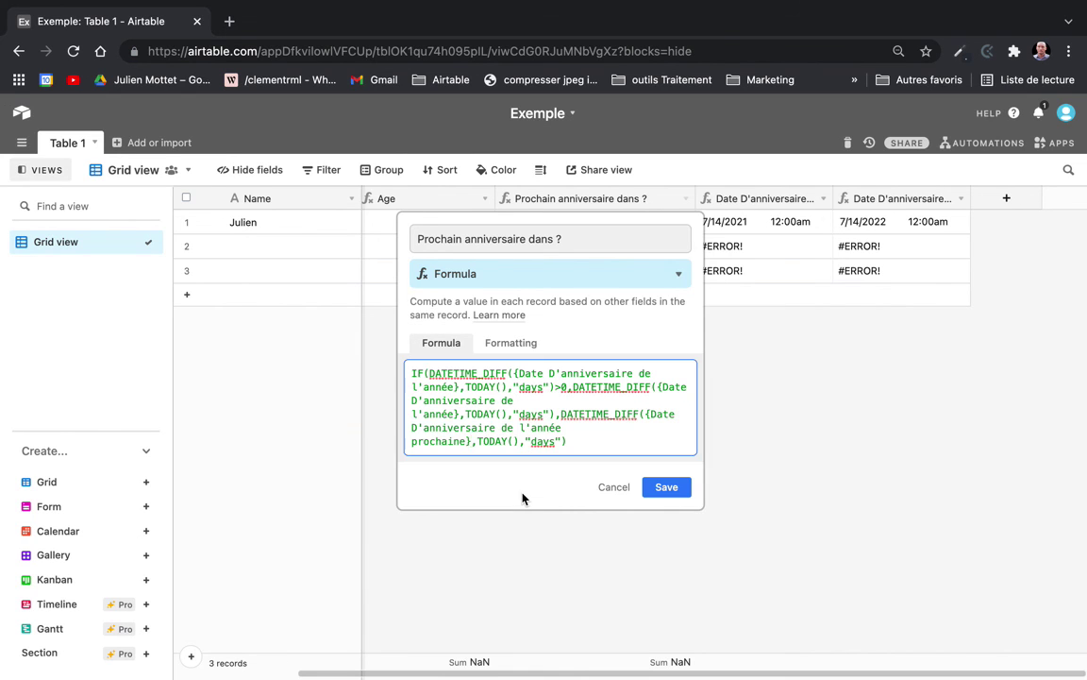
left_click(648, 486)
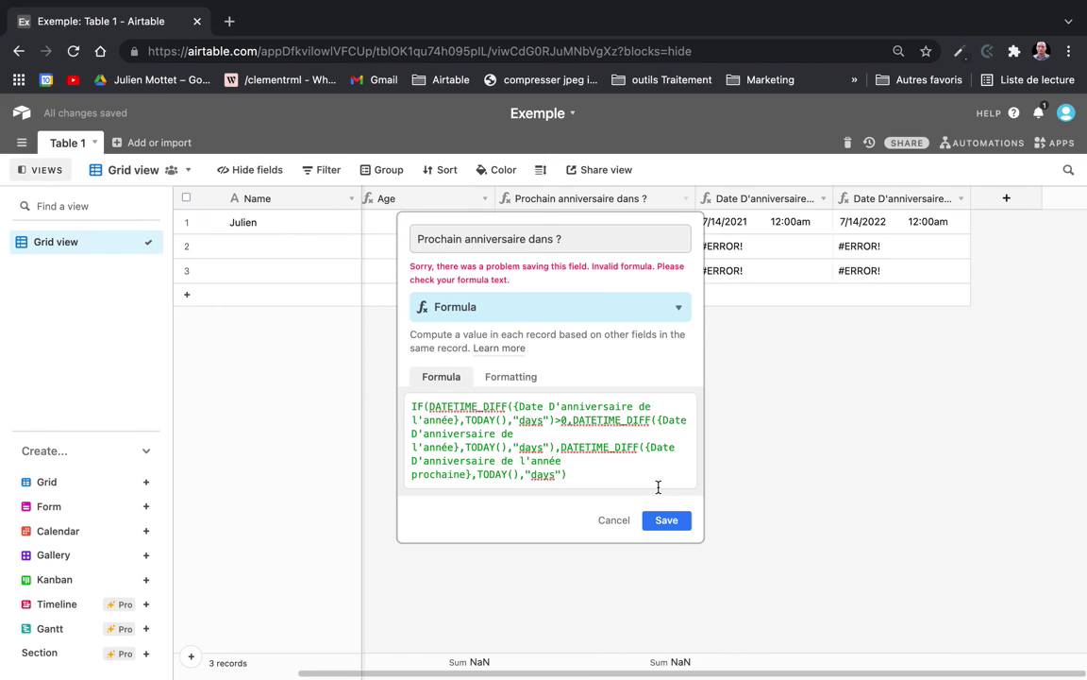
left_click(590, 470)
type(")")
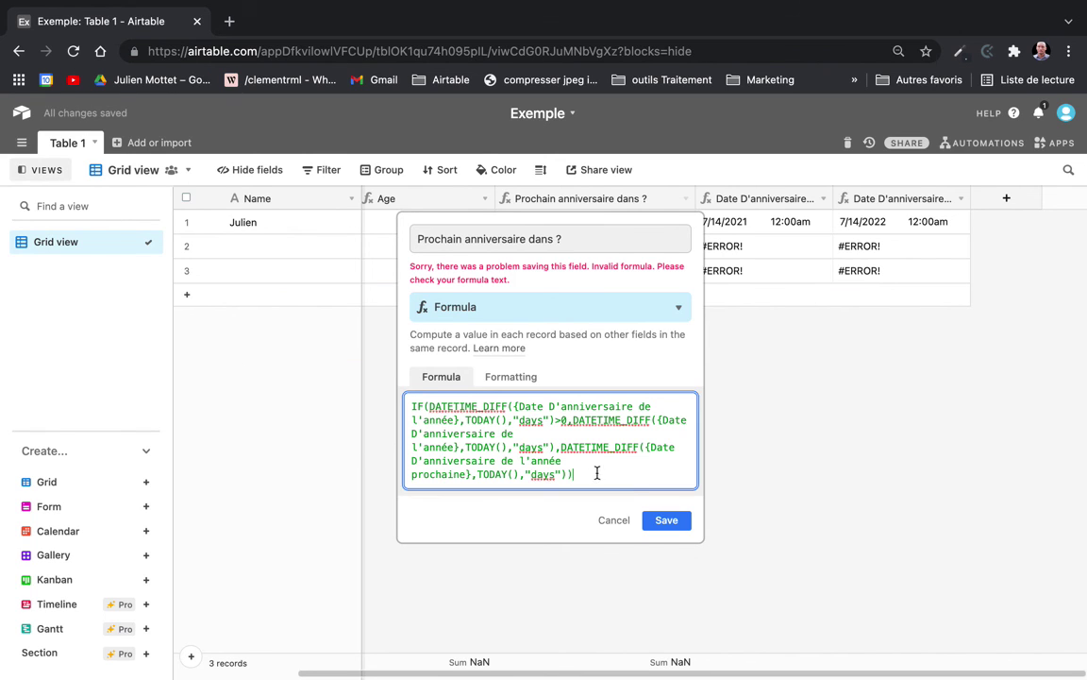
left_click(665, 525)
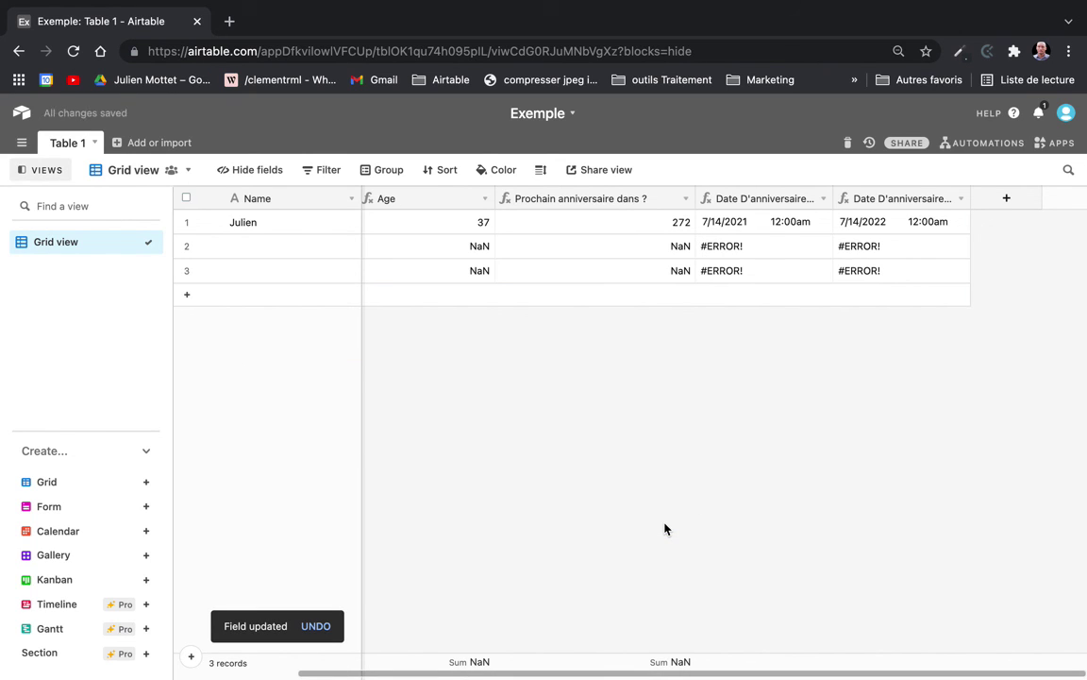
Step: Test the formula by changing the first record's date of birth to a December day in the same birth year
scroll(585, 227, "left", 3)
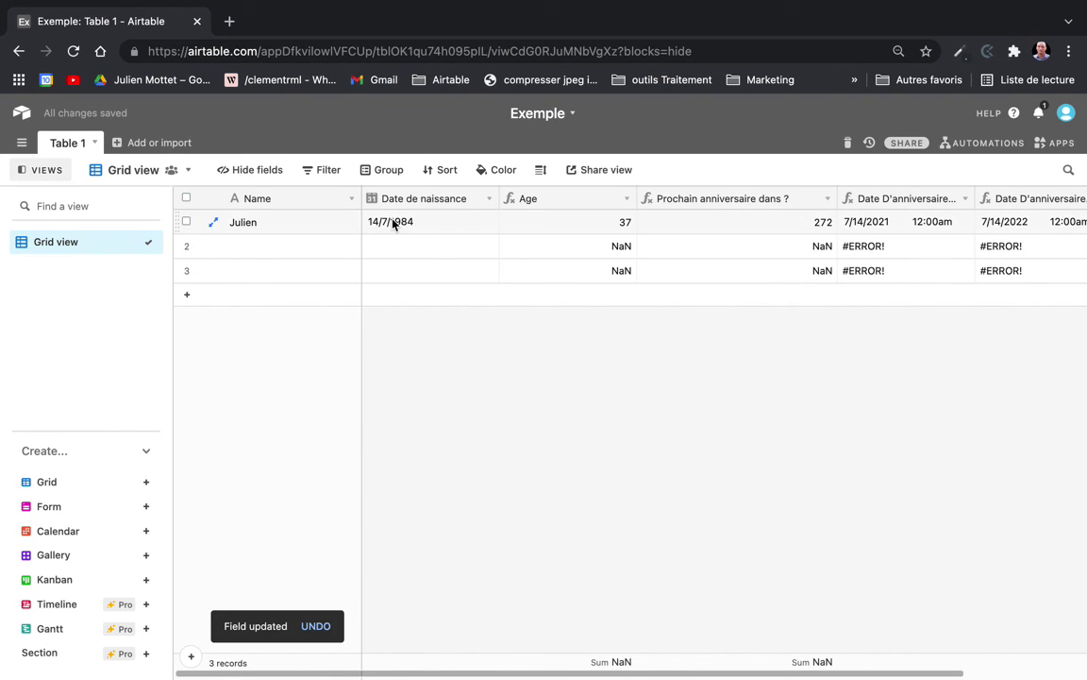
double_click(455, 224)
left_click(526, 245)
left_click(526, 246)
left_click(526, 246)
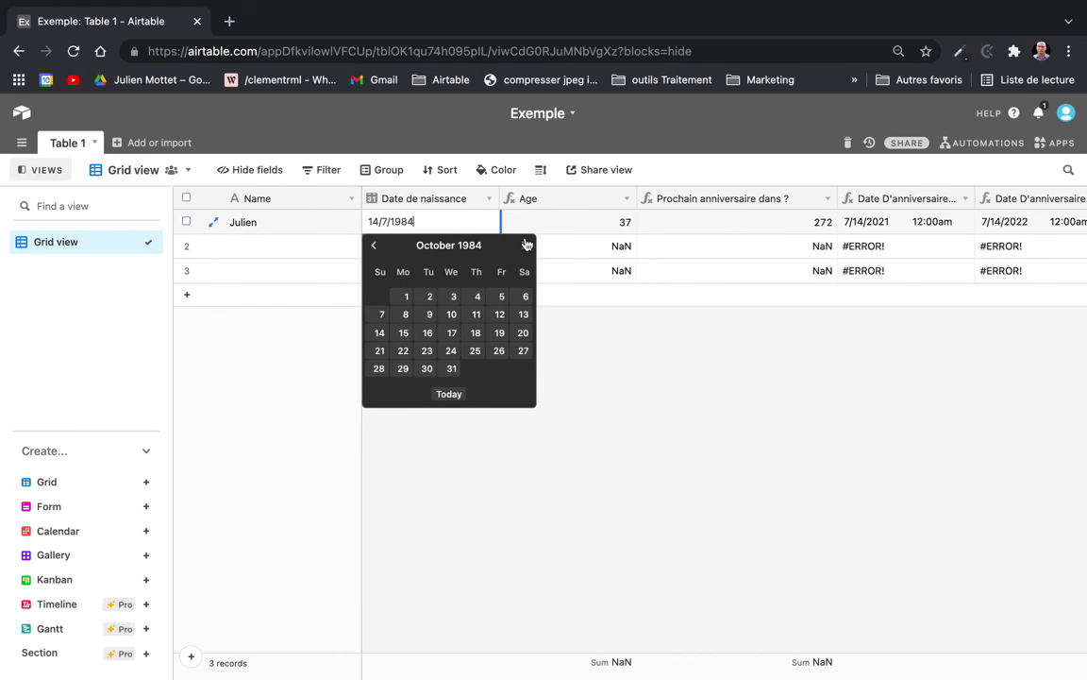
left_click(526, 246)
left_click(526, 246)
left_click(476, 351)
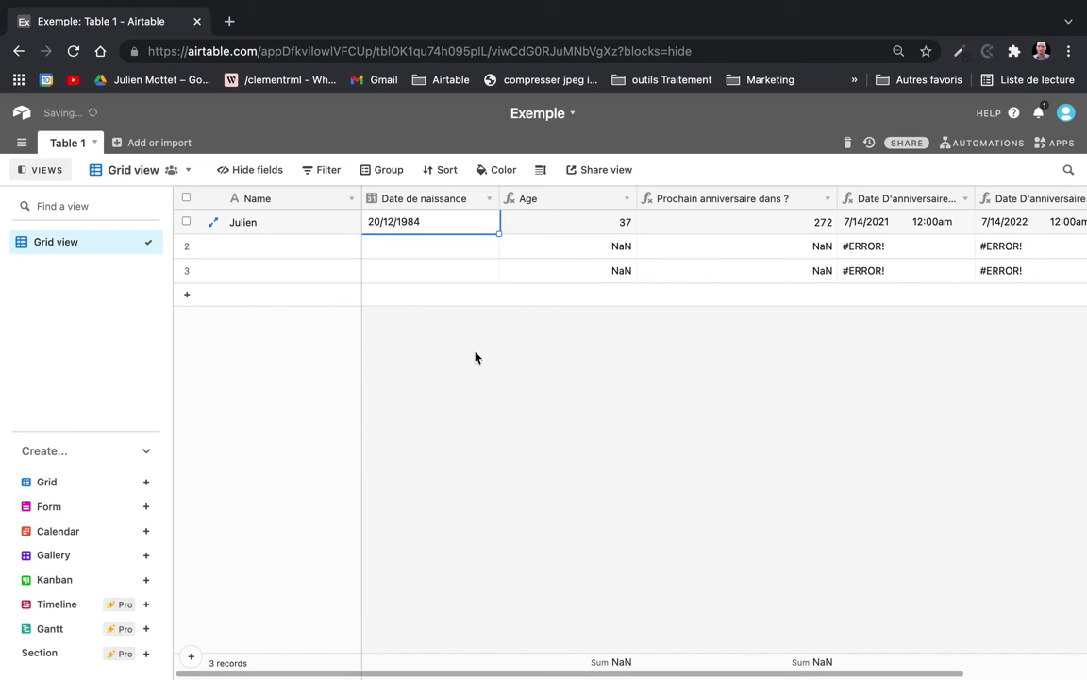
Step: Change the first record's date of birth to a November day in the same year and check the calculated birthday fields
double_click(487, 223)
left_click(376, 246)
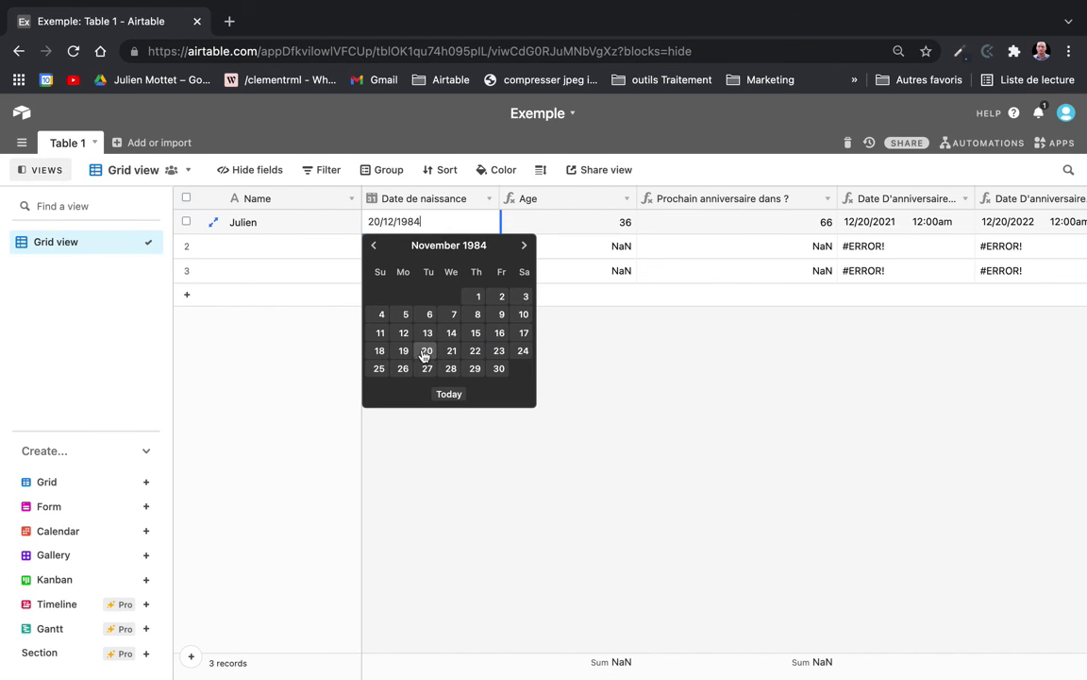
left_click(379, 351)
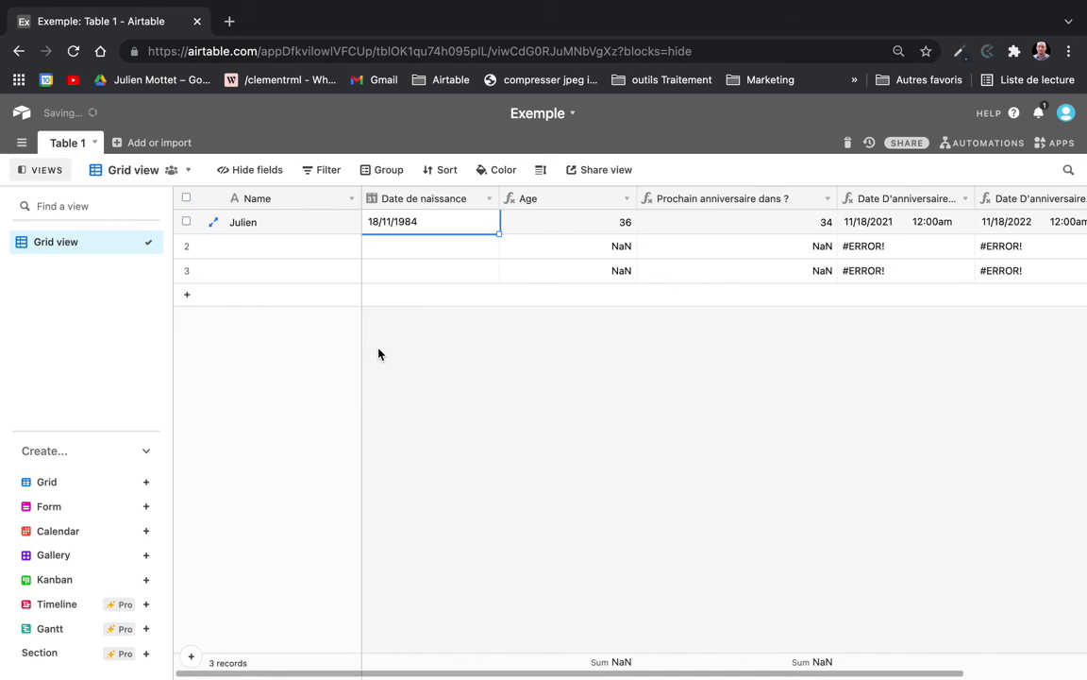
scroll(778, 384, "right", 2)
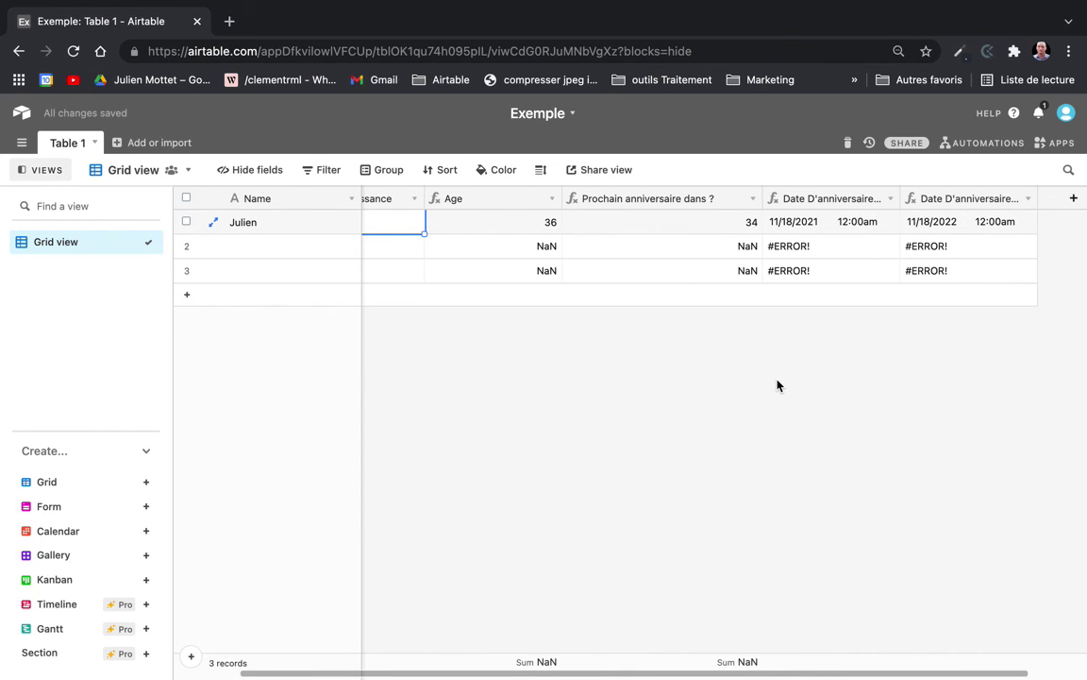